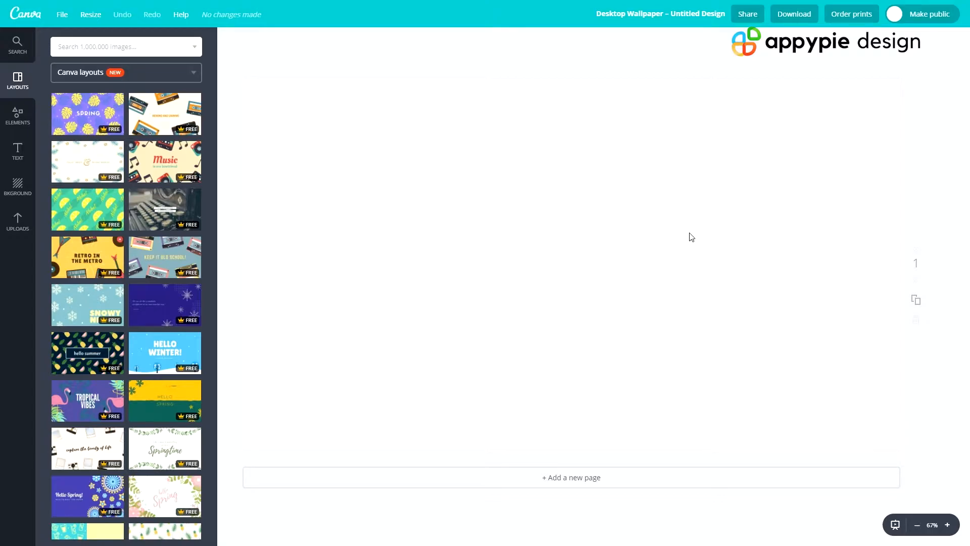
pyautogui.scroll(-8, 76, 246)
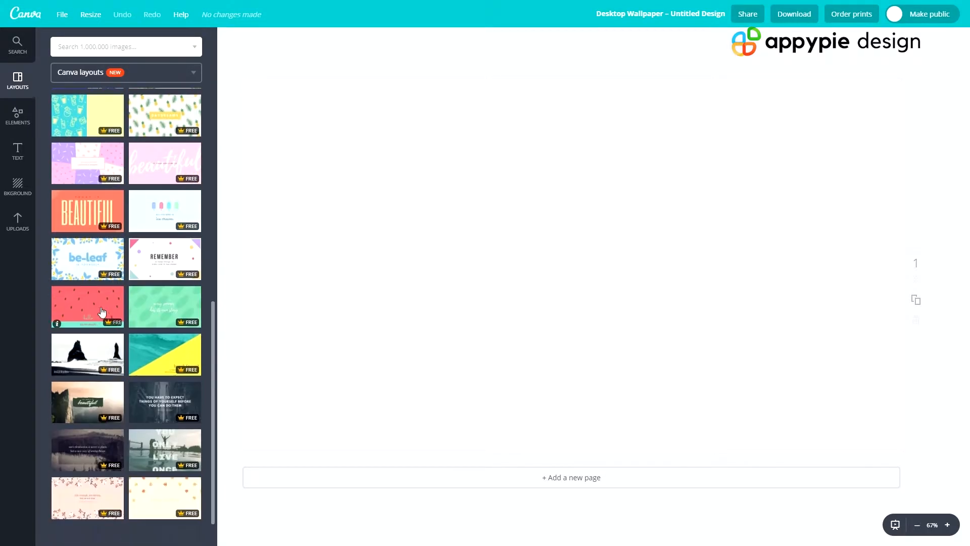
pyautogui.scroll(-4, 161, 272)
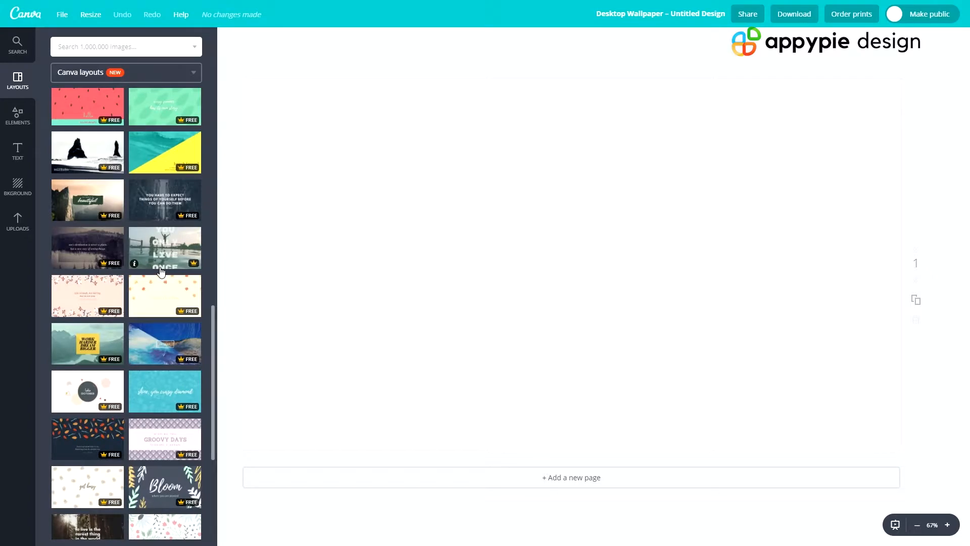
pyautogui.scroll(10, 169, 305)
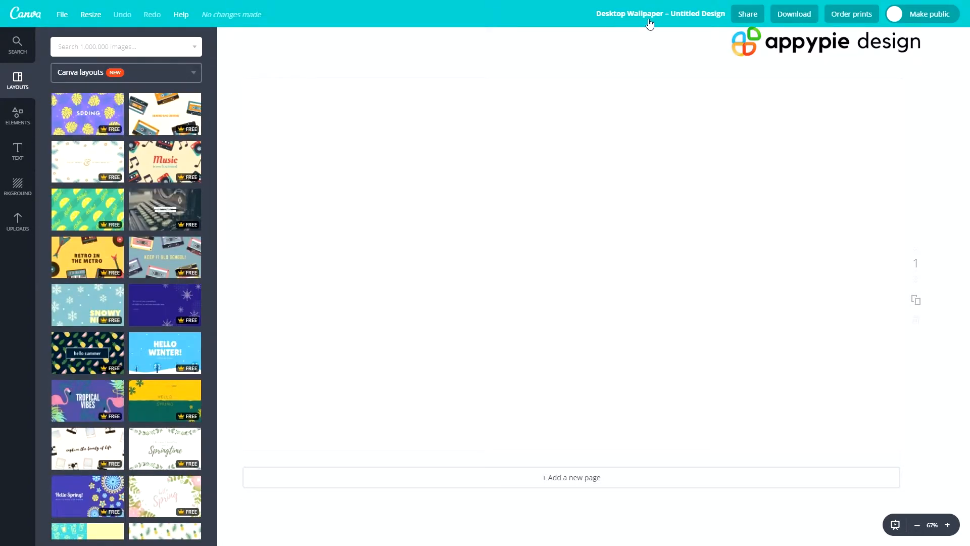
# - Rename the design as "desktop wallpaper"
pyautogui.click(644, 24)
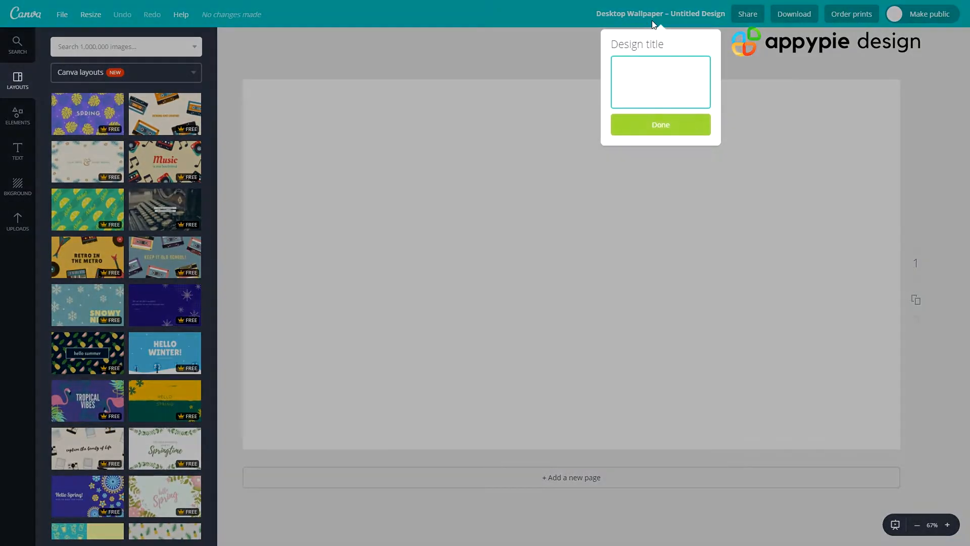
pyautogui.write('desktop wallpaper')
pyautogui.press('Return')
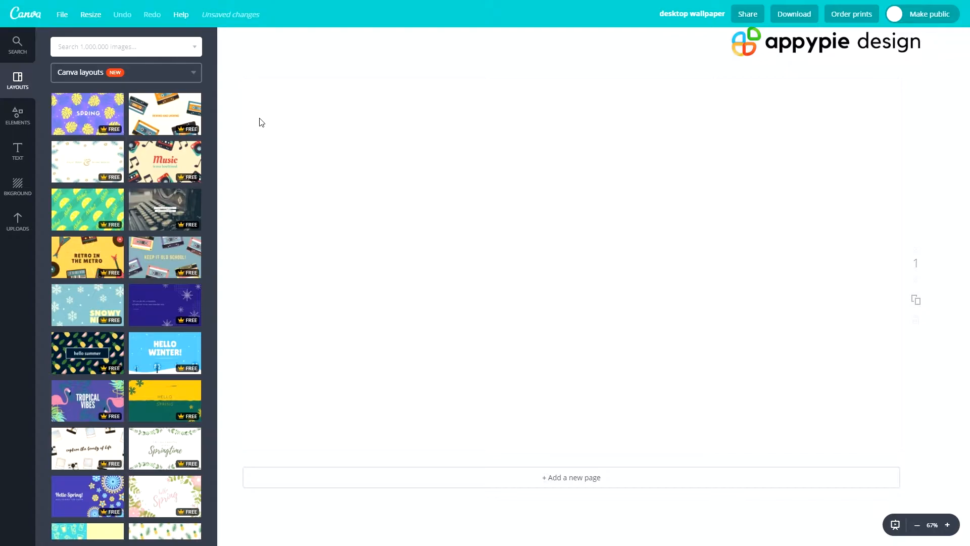
# - Find the "call your girlfriend" layout with the yellow telephone photo and apply it to the blank page
pyautogui.scroll(-15, 87, 275)
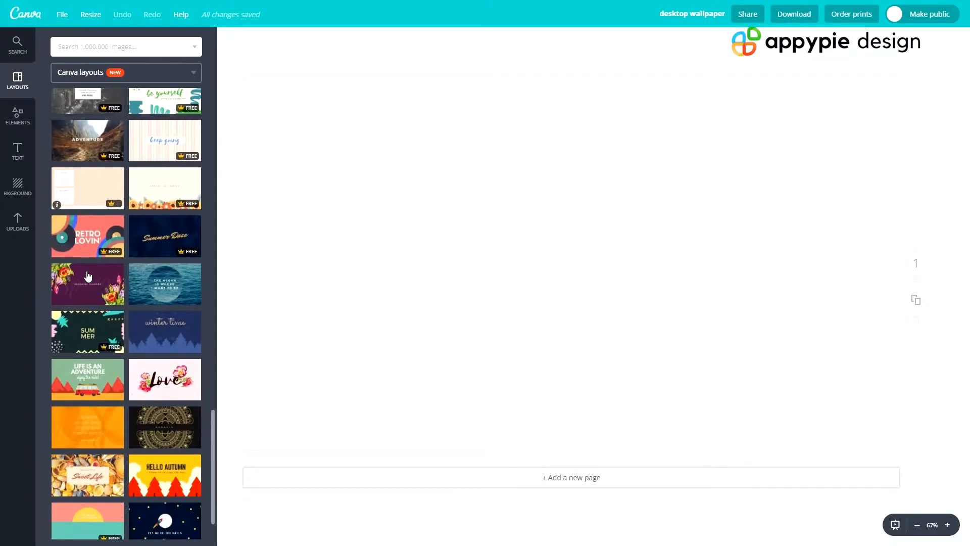
pyautogui.scroll(-1, 87, 275)
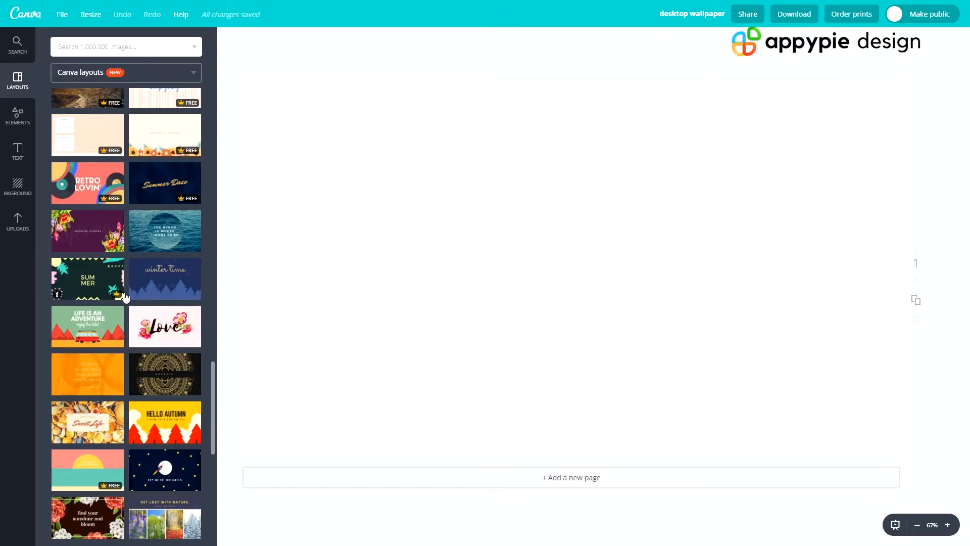
pyautogui.scroll(-6, 127, 311)
pyautogui.scroll(-9, 130, 325)
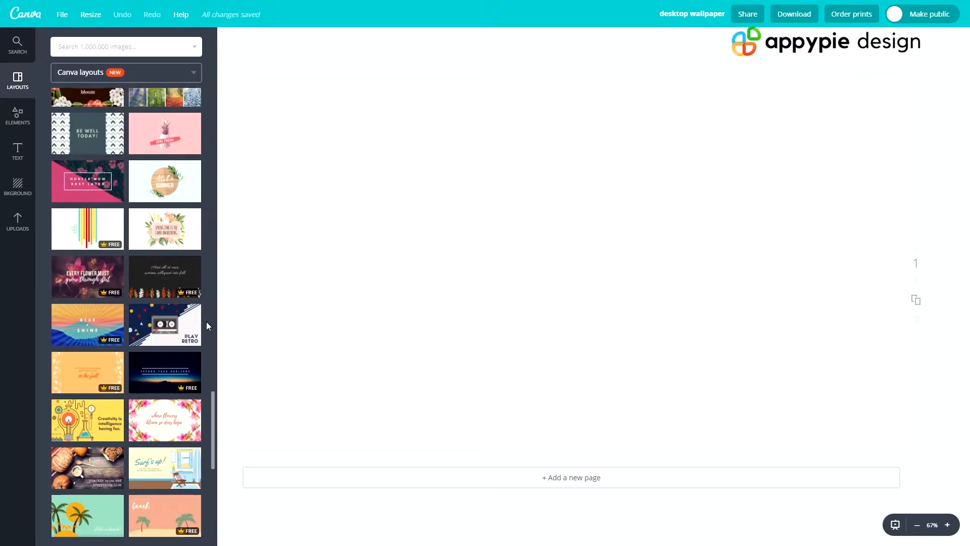
pyautogui.scroll(-5, 145, 364)
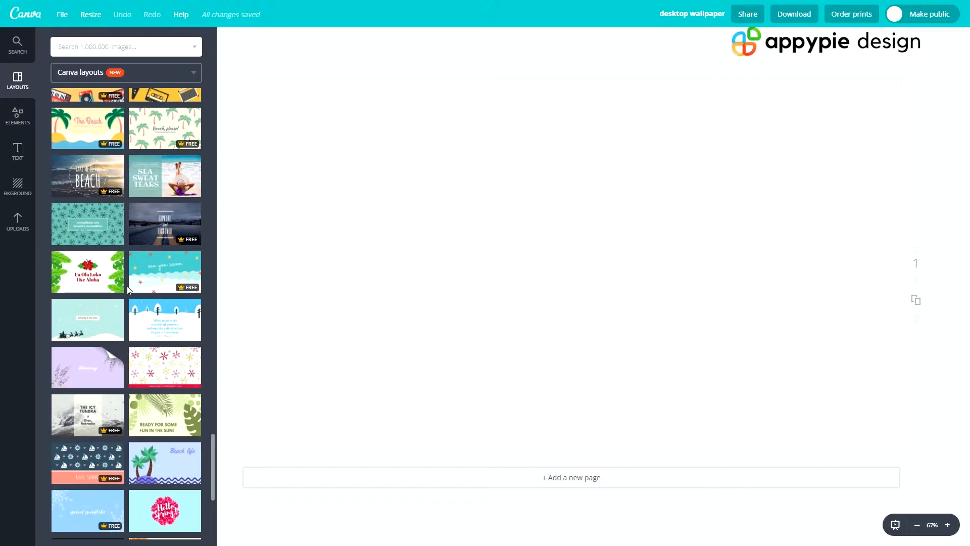
pyautogui.scroll(-4, 127, 290)
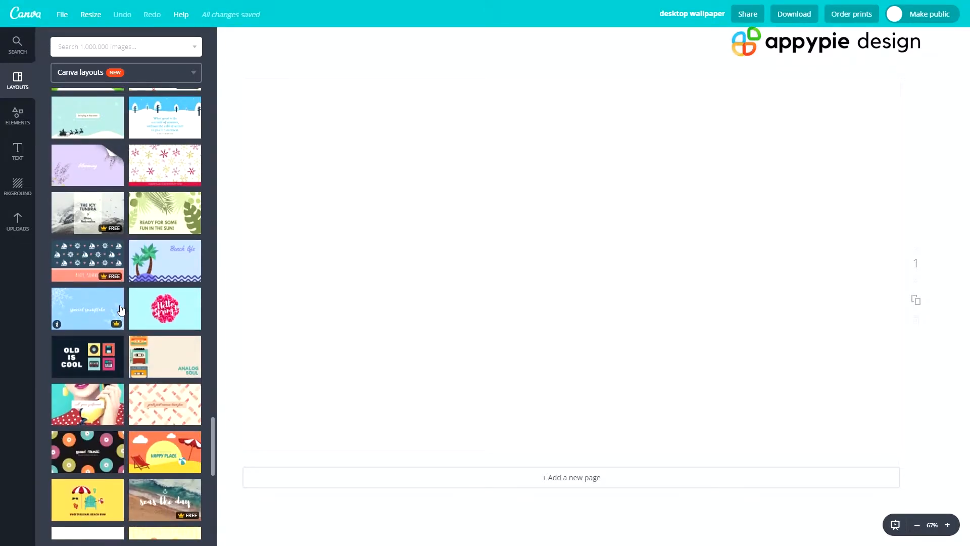
pyautogui.scroll(-3, 123, 315)
pyautogui.click(91, 254)
# - Replace the "call your girlfriend" text in the central white box with "BlackBrick"
pyautogui.click(511, 260)
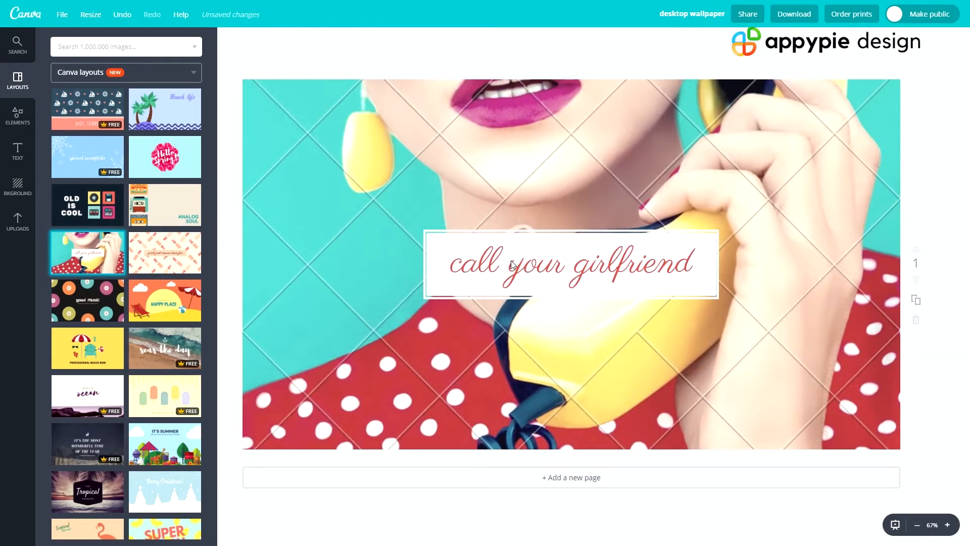
pyautogui.click(515, 261)
pyautogui.write('BlackBrick')
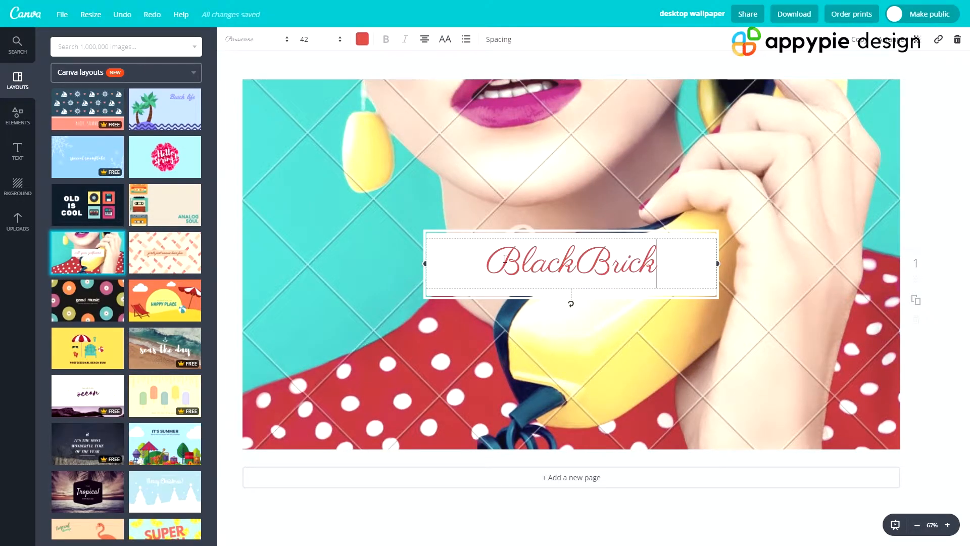
# - Change the font of the BlackBrick text to Anton
pyautogui.doubleClick(489, 264)
pyautogui.click(266, 47)
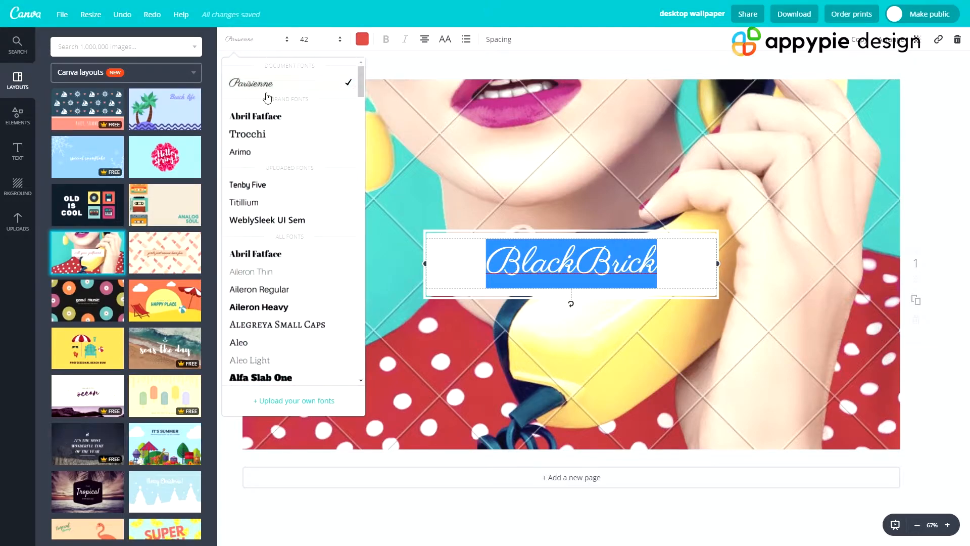
pyautogui.scroll(-5, 263, 323)
pyautogui.click(266, 318)
pyautogui.click(356, 242)
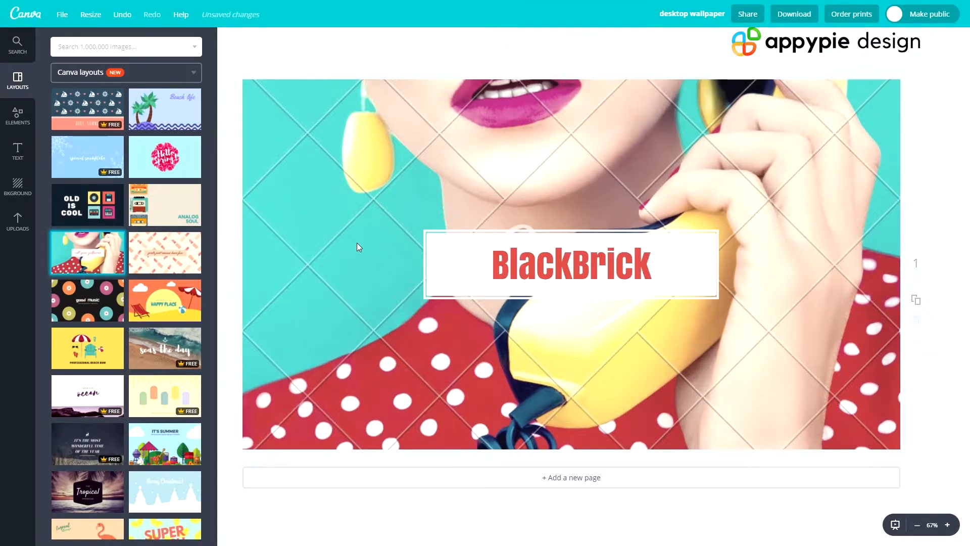
# - Search the images for "macbook" and replace the background photo with the wooden desk showing a laptop, glasses and coffee cup
pyautogui.click(75, 47)
pyautogui.write('macbook')
pyautogui.press('Return')
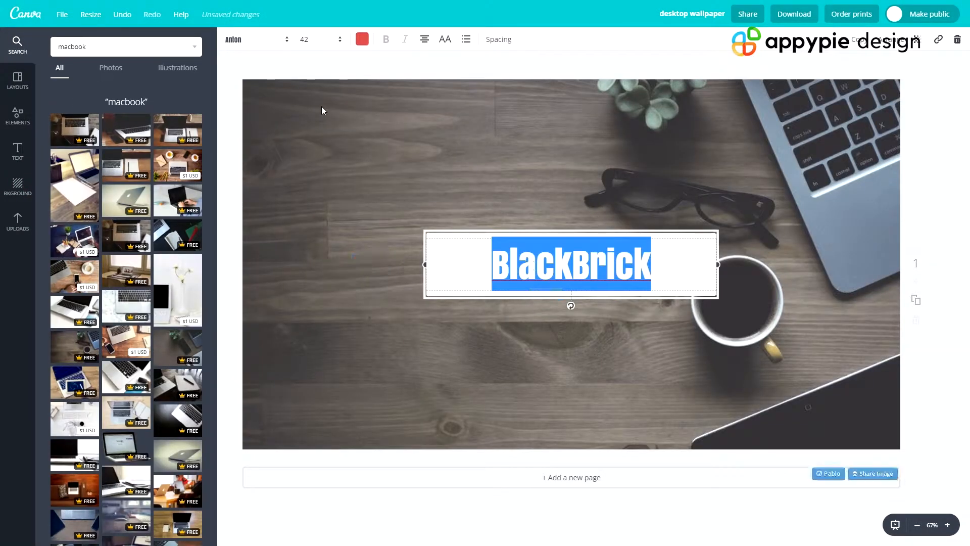
# - Recolor the BlackBrick text with the light gray of the default palette
pyautogui.click(362, 39)
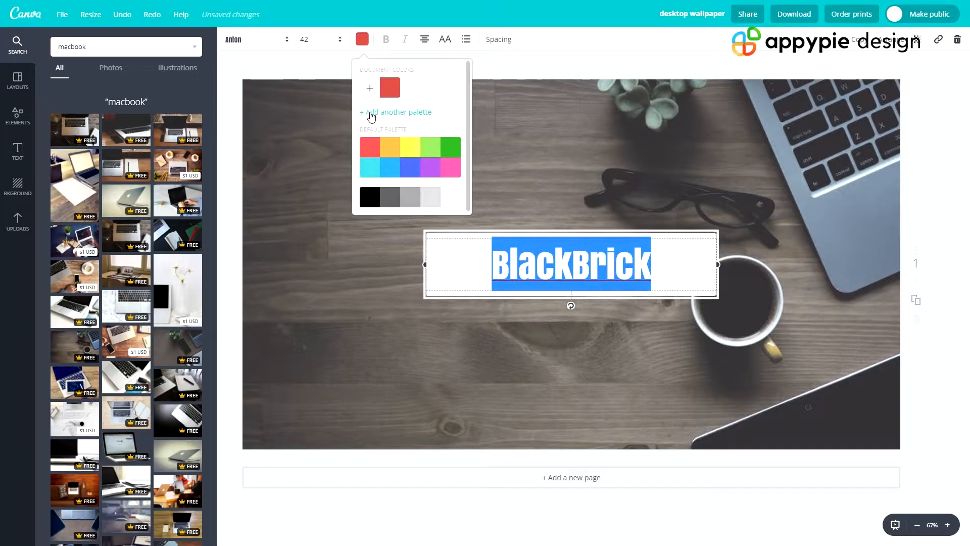
pyautogui.click(434, 201)
pyautogui.click(350, 248)
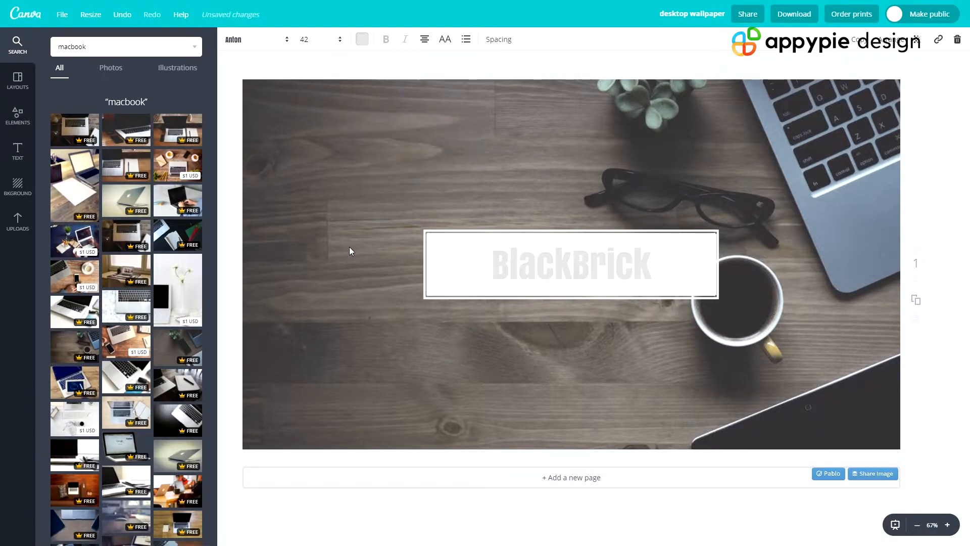
# - Recolor the BlackBrick text with the medium gray of the default palette
pyautogui.click(362, 37)
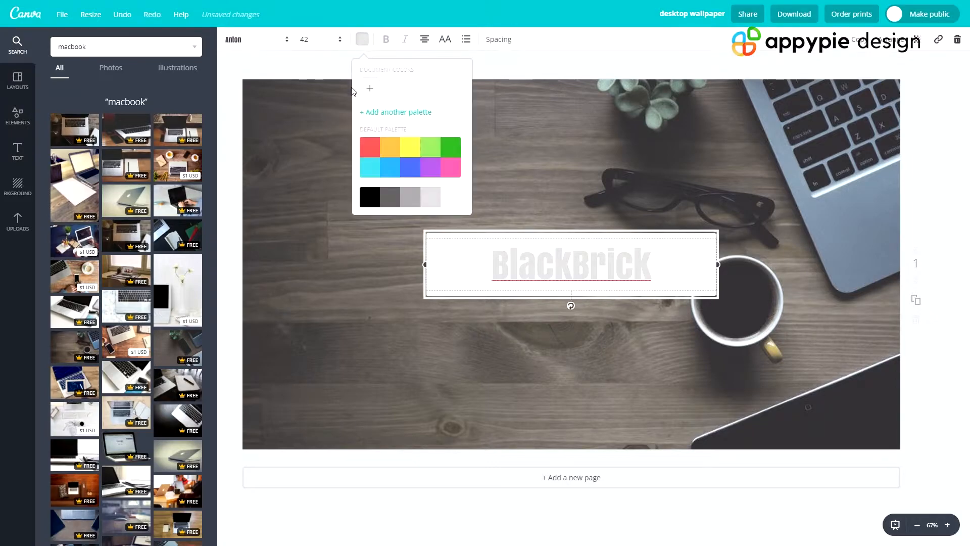
pyautogui.click(411, 200)
pyautogui.click(377, 277)
pyautogui.click(478, 238)
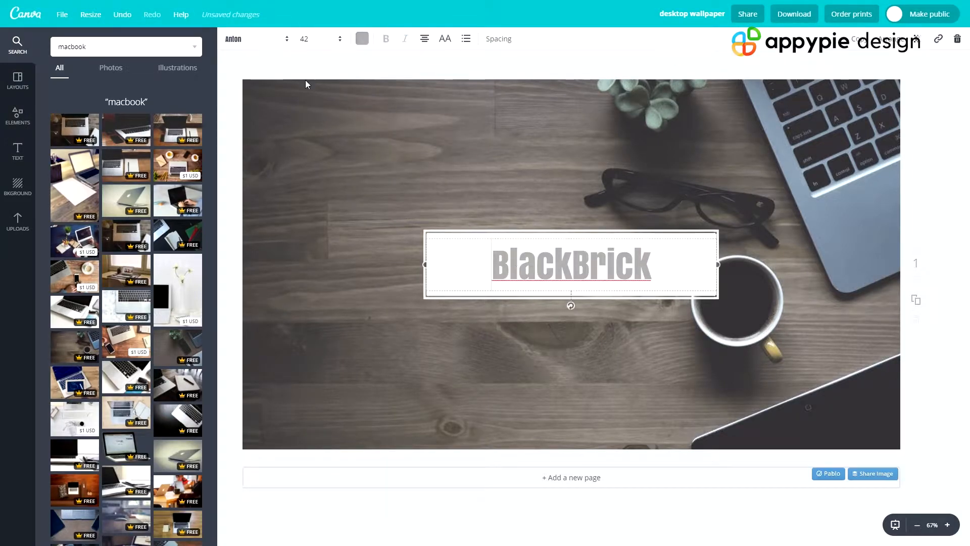
# - Set the font of the BlackBrick text to Hammersmith One
pyautogui.click(257, 39)
pyautogui.scroll(-5, 254, 264)
pyautogui.scroll(-10, 254, 264)
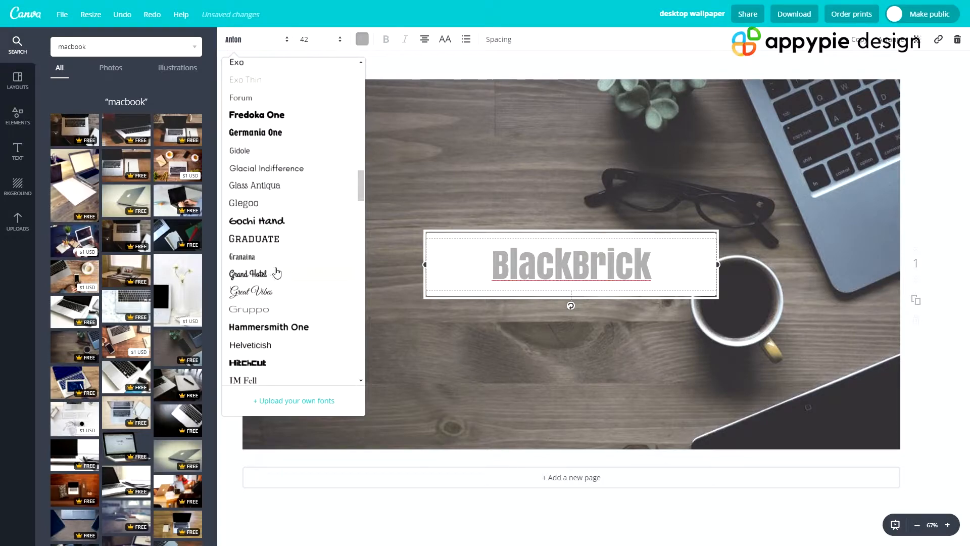
pyautogui.scroll(-2, 302, 239)
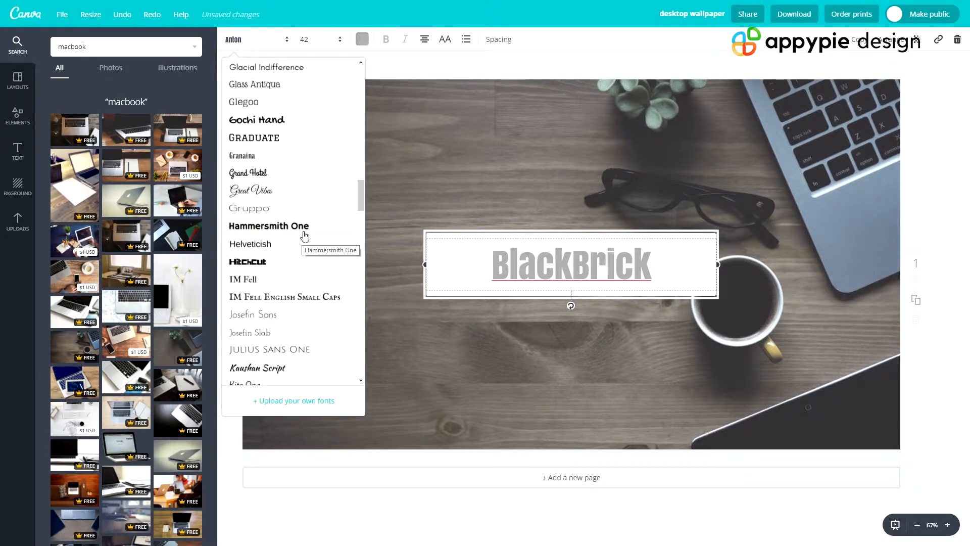
pyautogui.click(304, 235)
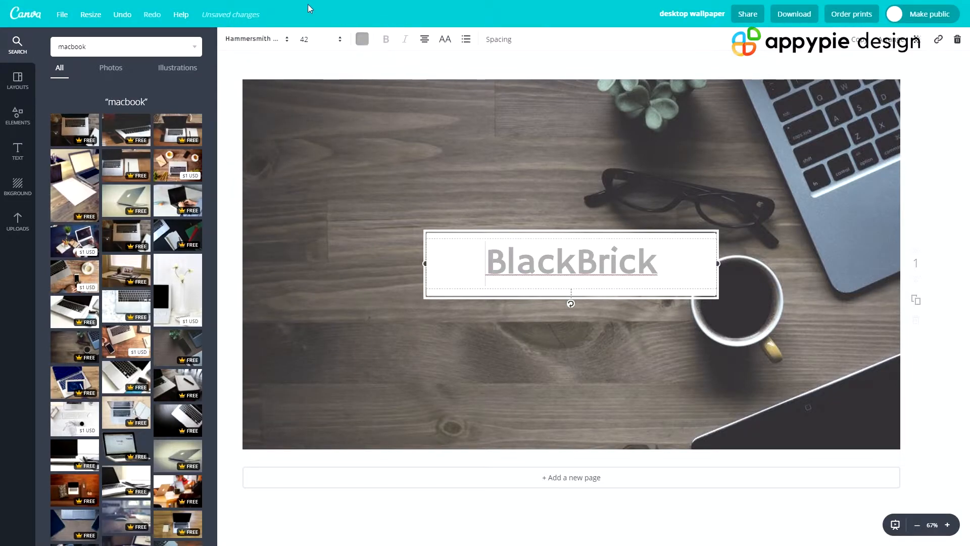
# - Set the BlackBrick text size to 64 and move the text up so it sits centered in the white box
pyautogui.click(307, 41)
pyautogui.click(306, 275)
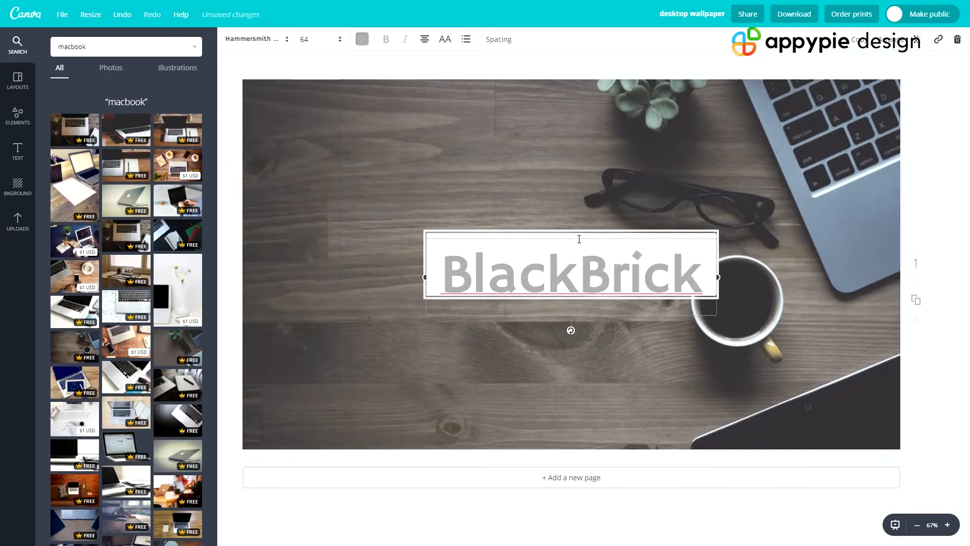
pyautogui.moveTo(581, 235); pyautogui.dragTo(581, 227)
pyautogui.click(230, 164)
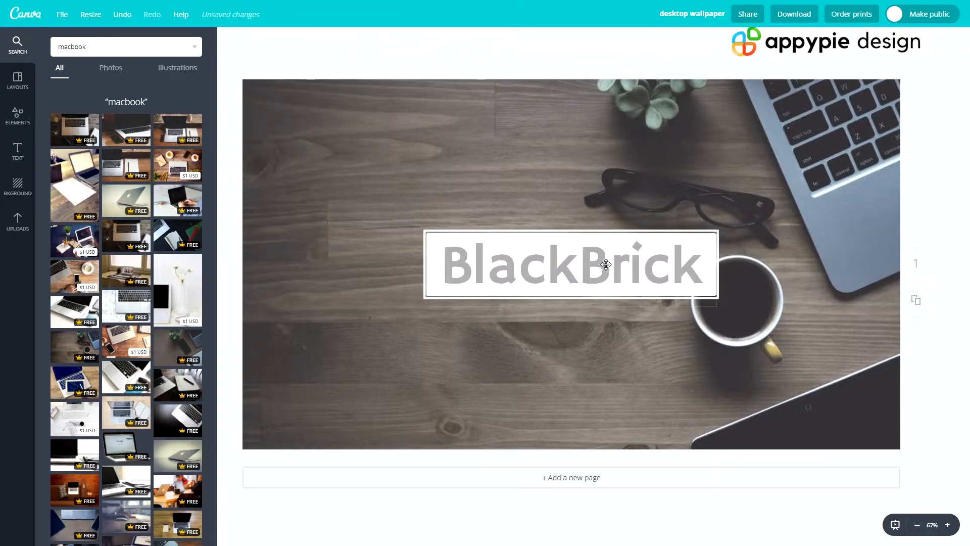
pyautogui.click(495, 258)
pyautogui.click(318, 253)
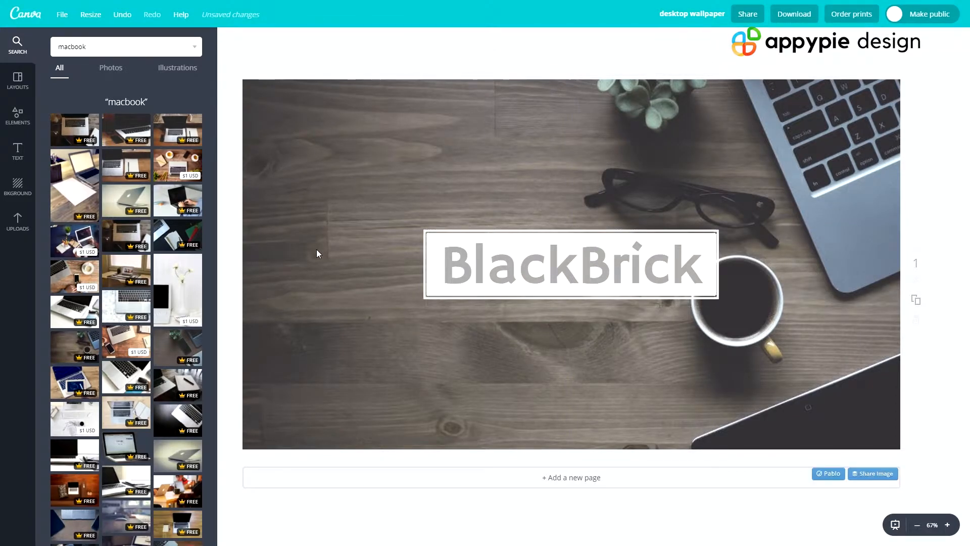
# - Add a solid square shape, shrink it and place it in the upper-left area of the wallpaper
pyautogui.click(18, 117)
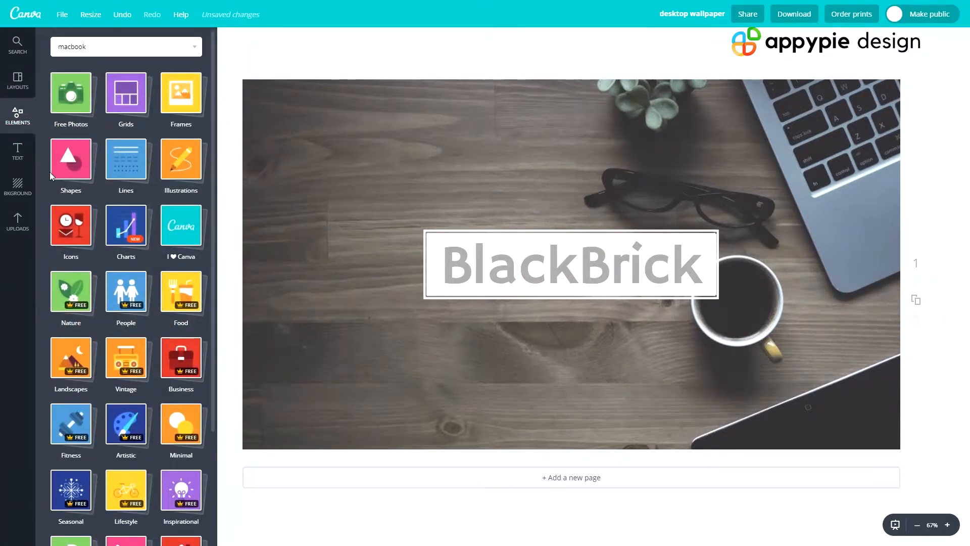
pyautogui.click(56, 170)
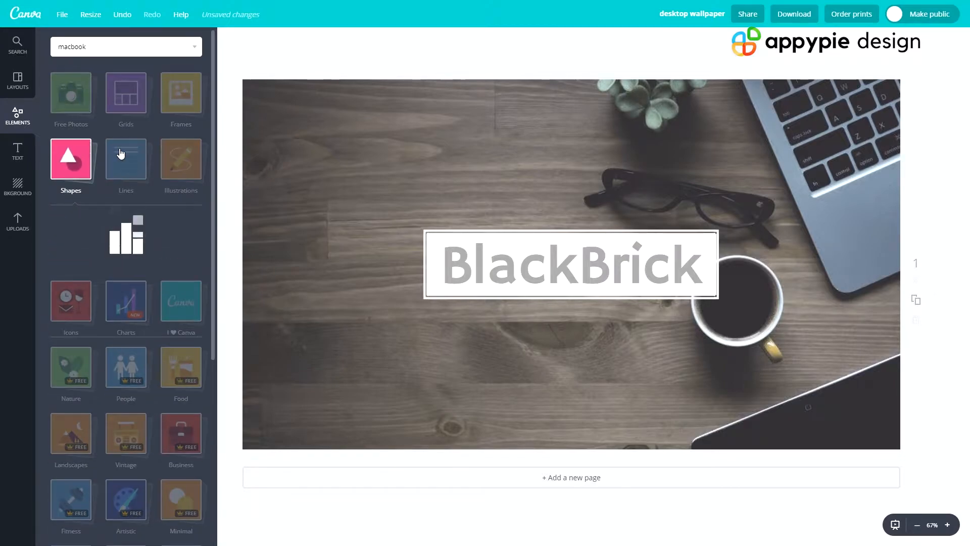
pyautogui.moveTo(65, 249); pyautogui.dragTo(534, 213)
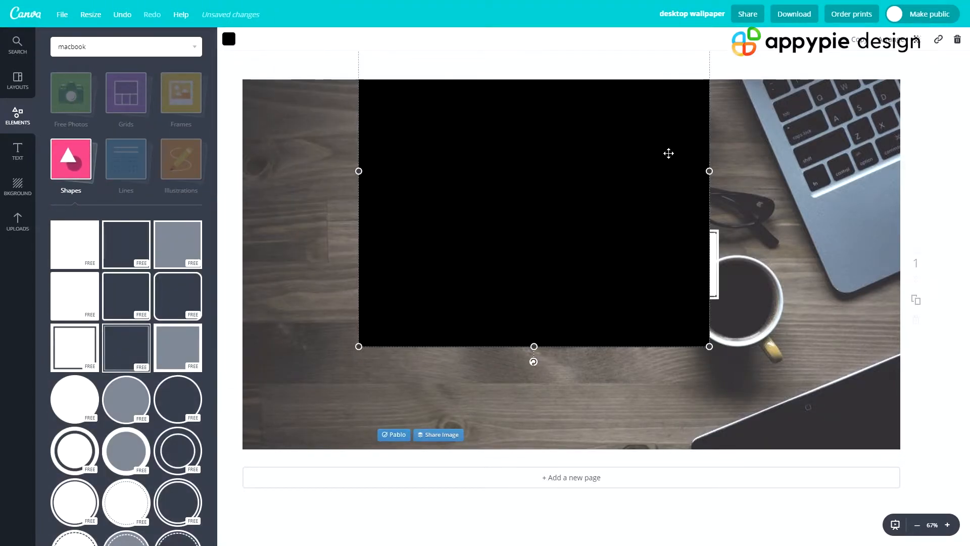
pyautogui.moveTo(709, 346); pyautogui.dragTo(492, 128)
pyautogui.moveTo(443, 97); pyautogui.dragTo(371, 196)
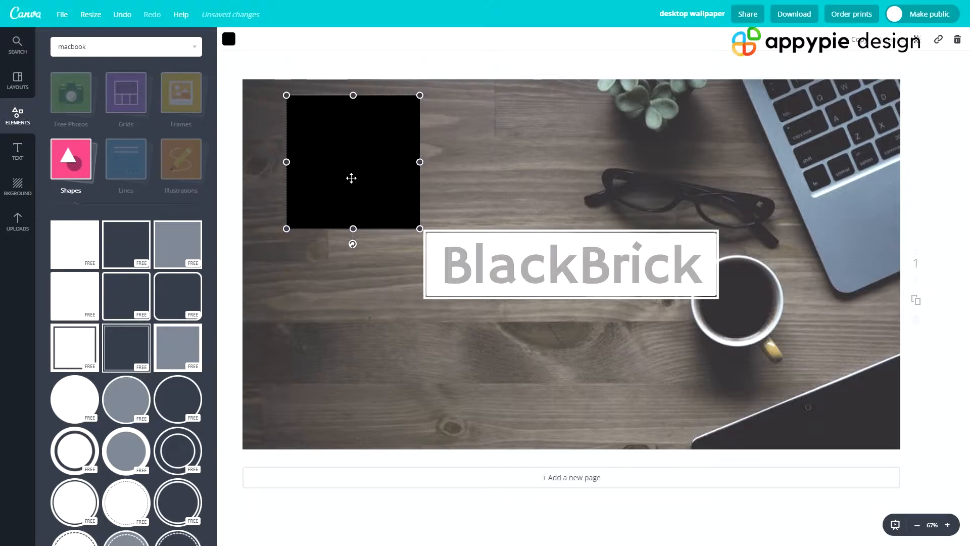
# - Recolor the square shape white
pyautogui.click(229, 40)
pyautogui.click(310, 197)
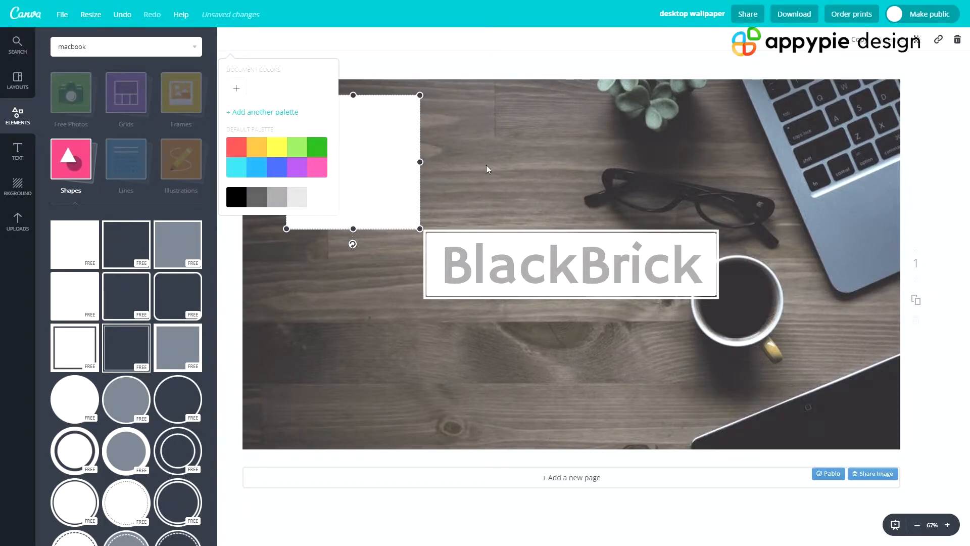
pyautogui.press('Escape')
pyautogui.click(484, 251)
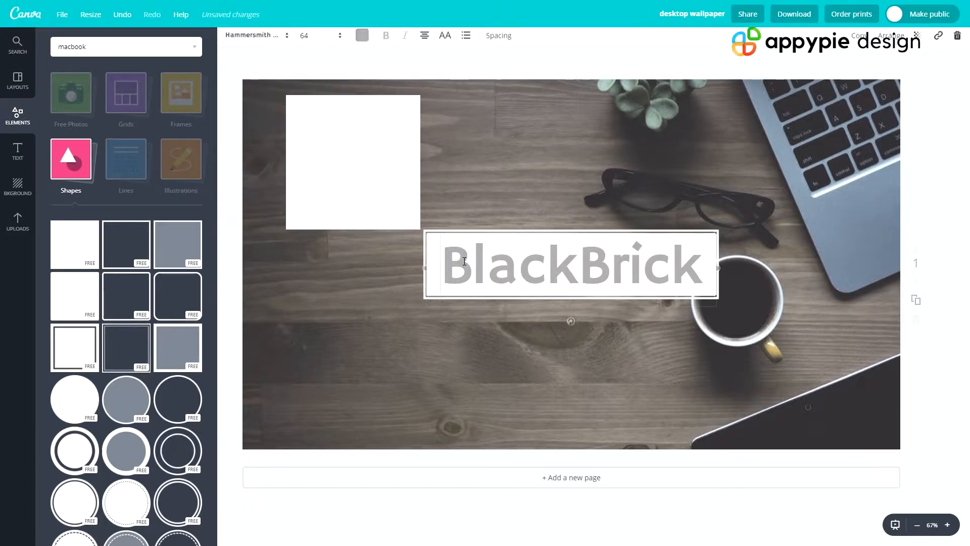
pyautogui.click(363, 40)
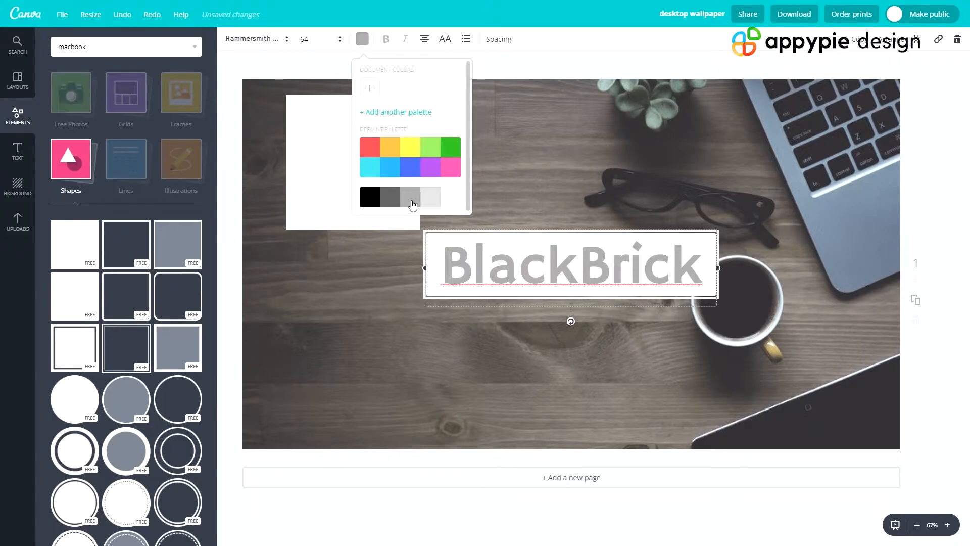
pyautogui.click(589, 169)
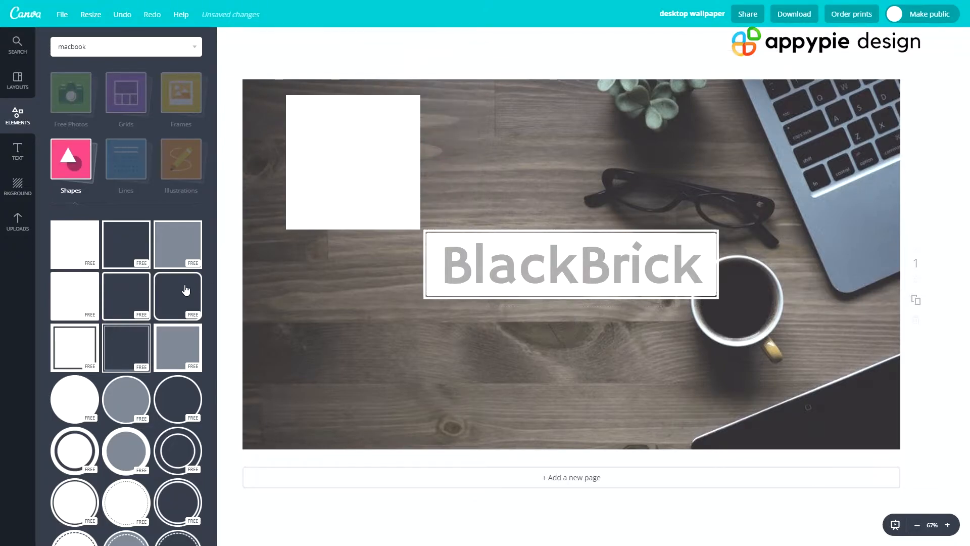
# - Duplicate the white square and recolor the copy with the medium gray that matches the BlackBrick text
pyautogui.click(345, 175)
pyautogui.hotkey('ctrl', 'd')
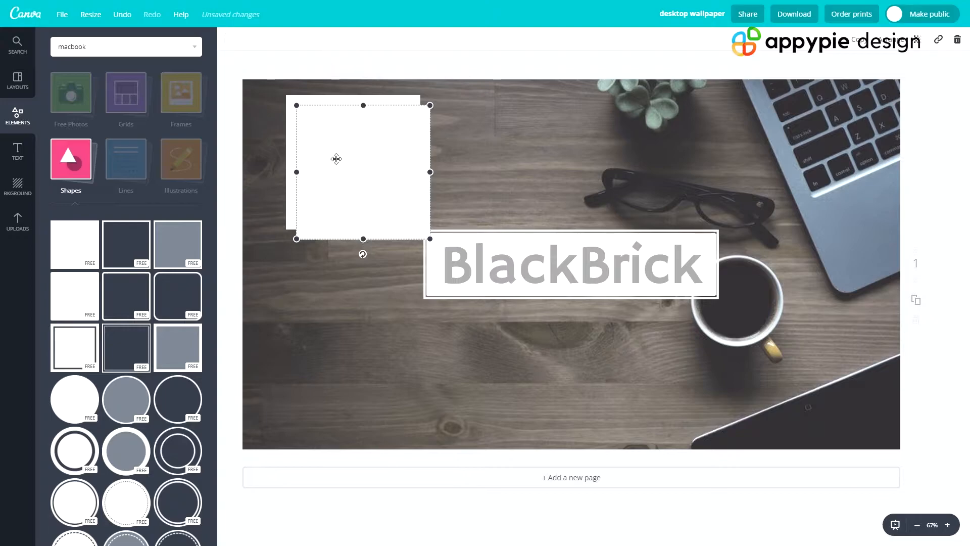
pyautogui.click(231, 39)
pyautogui.click(279, 197)
# - Move both squares into the wallpaper's lower-left corner, partly off the page, with the gray one overlapping the white one
pyautogui.moveTo(390, 146); pyautogui.dragTo(529, 129)
pyautogui.moveTo(368, 169); pyautogui.dragTo(284, 435)
pyautogui.moveTo(442, 206); pyautogui.dragTo(270, 446)
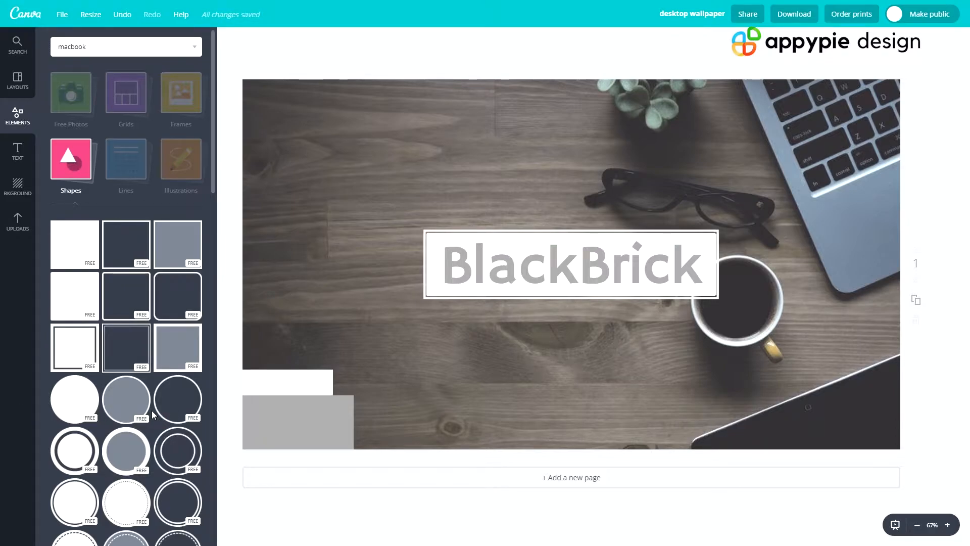
# - Add a square outline shape over the left side of the BlackBrick title and recolor it white
pyautogui.moveTo(129, 247); pyautogui.dragTo(295, 258)
pyautogui.moveTo(462, 108); pyautogui.dragTo(424, 244)
pyautogui.click(229, 39)
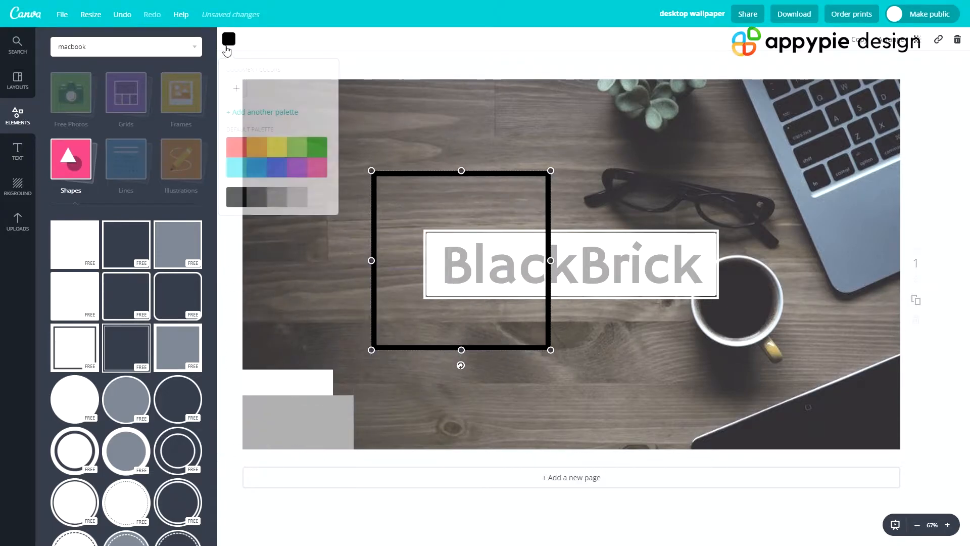
pyautogui.click(297, 197)
# - Duplicate the white square outline and recolor the copy with the medium gray that matches the BlackBrick text
pyautogui.hotkey('ctrl', 'd')
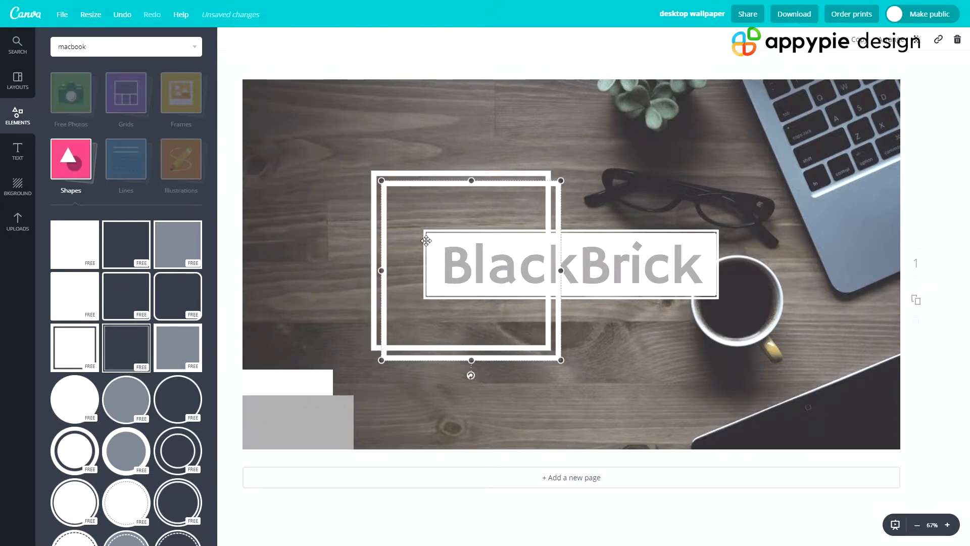
pyautogui.click(230, 41)
pyautogui.click(278, 198)
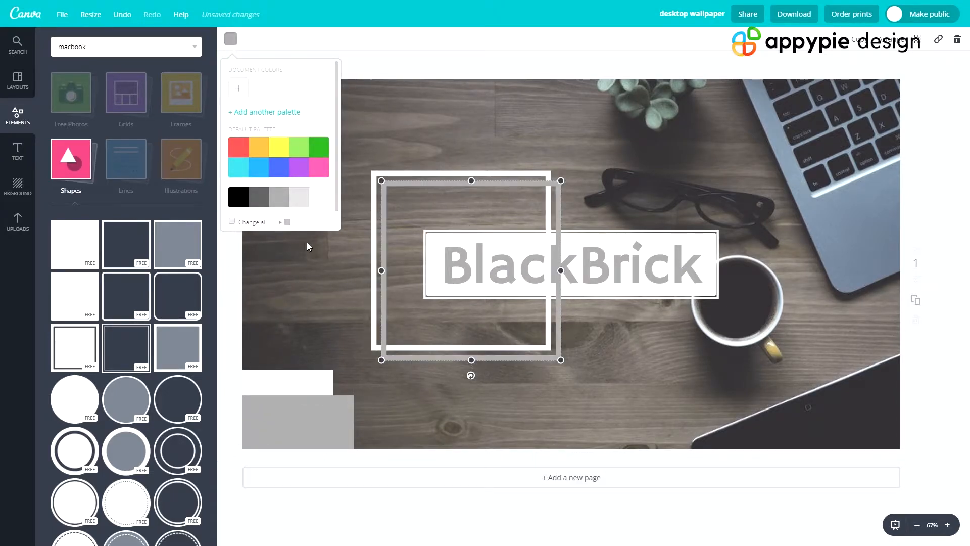
# - Move the white and gray square outlines into the wallpaper's upper-right corner, overlapping each other and partly off the page
pyautogui.click(360, 298)
pyautogui.moveTo(418, 393); pyautogui.dragTo(358, 307)
pyautogui.moveTo(408, 342); pyautogui.dragTo(495, 187)
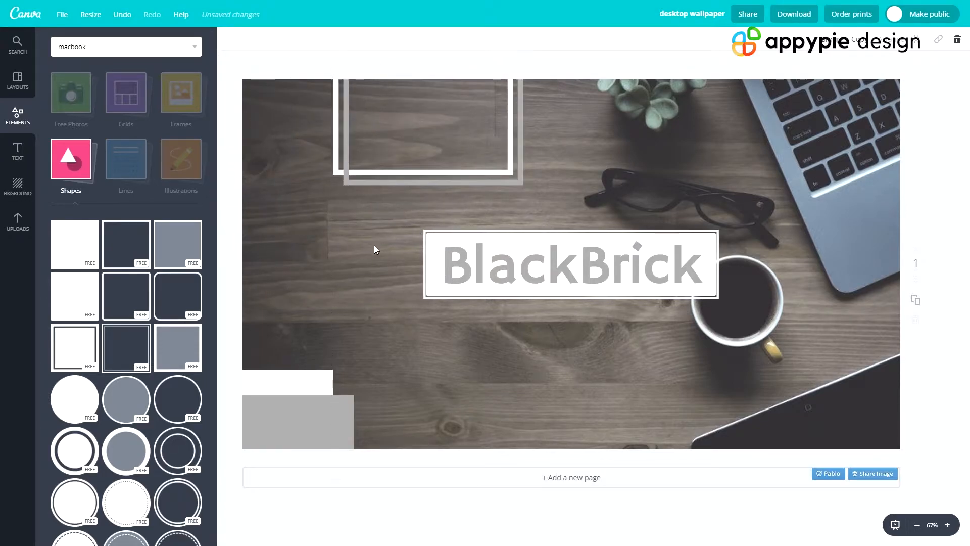
pyautogui.moveTo(378, 173); pyautogui.dragTo(859, 117)
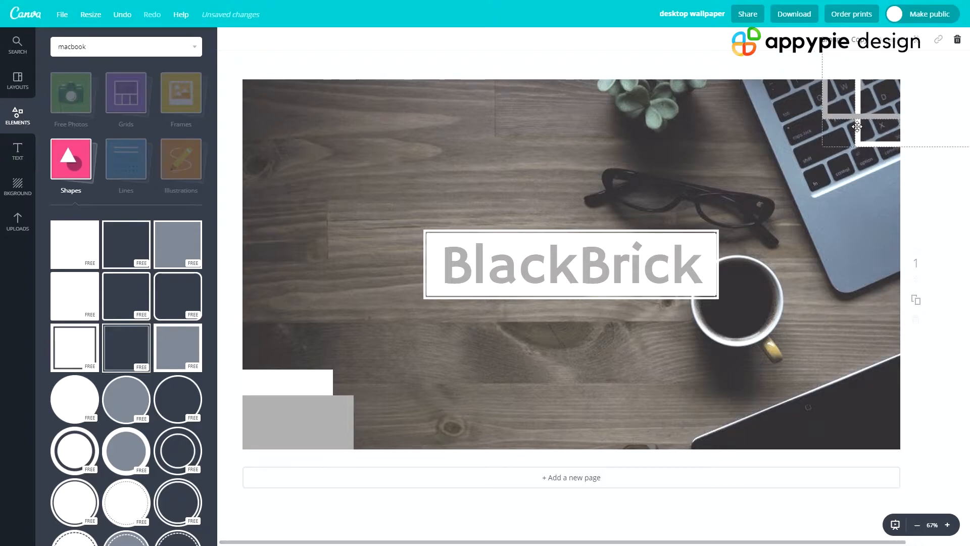
# - Shift the solid white and gray squares in the lower-left corner slightly down and to the right
pyautogui.click(679, 363)
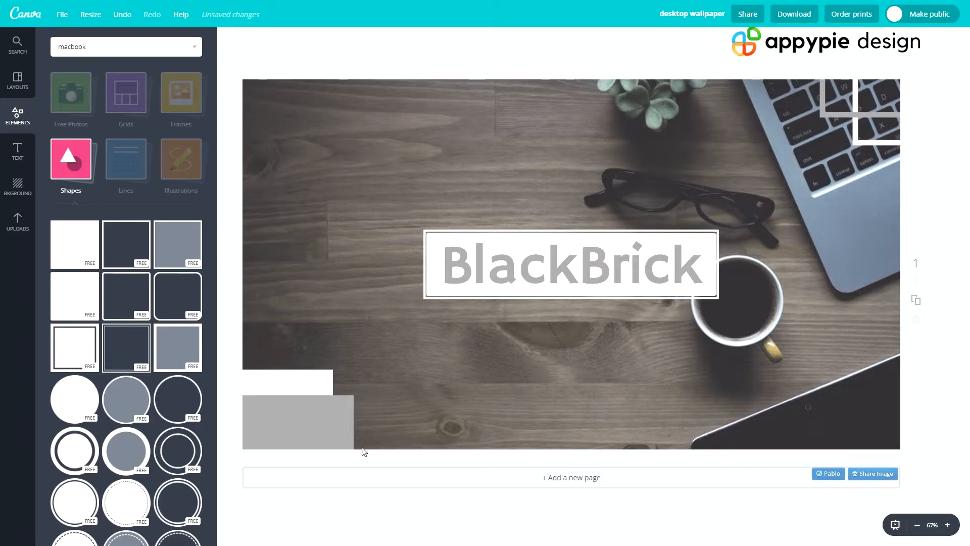
pyautogui.moveTo(307, 411); pyautogui.dragTo(318, 432)
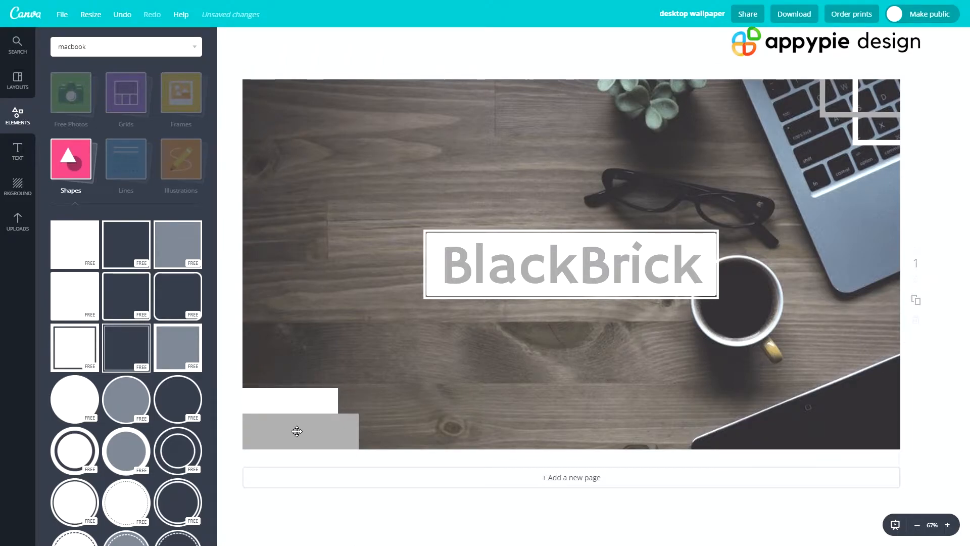
pyautogui.click(147, 195)
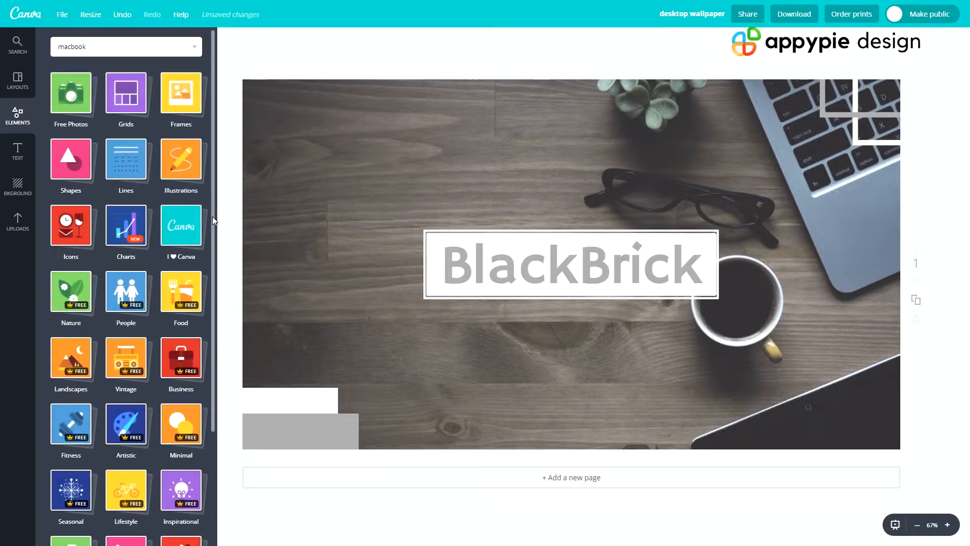
pyautogui.click(145, 193)
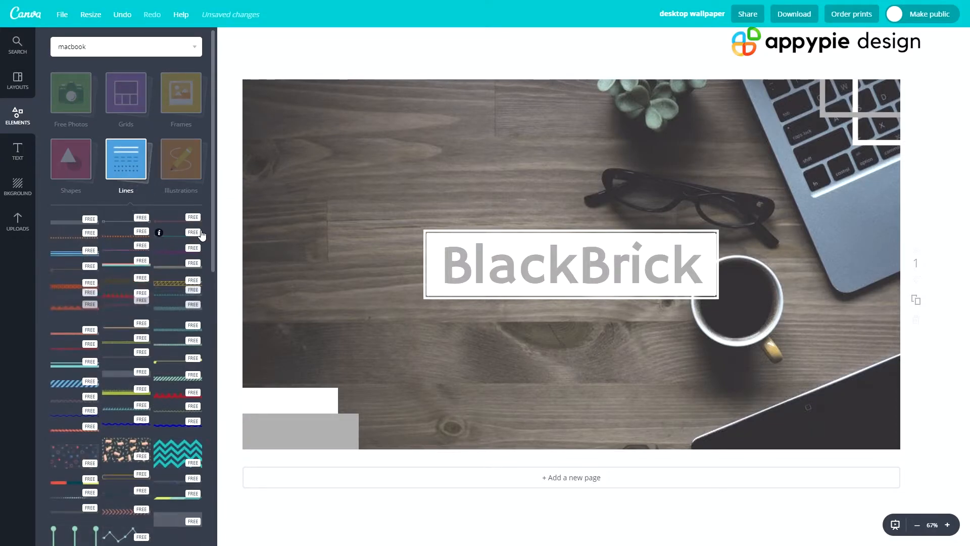
pyautogui.scroll(-6, 162, 322)
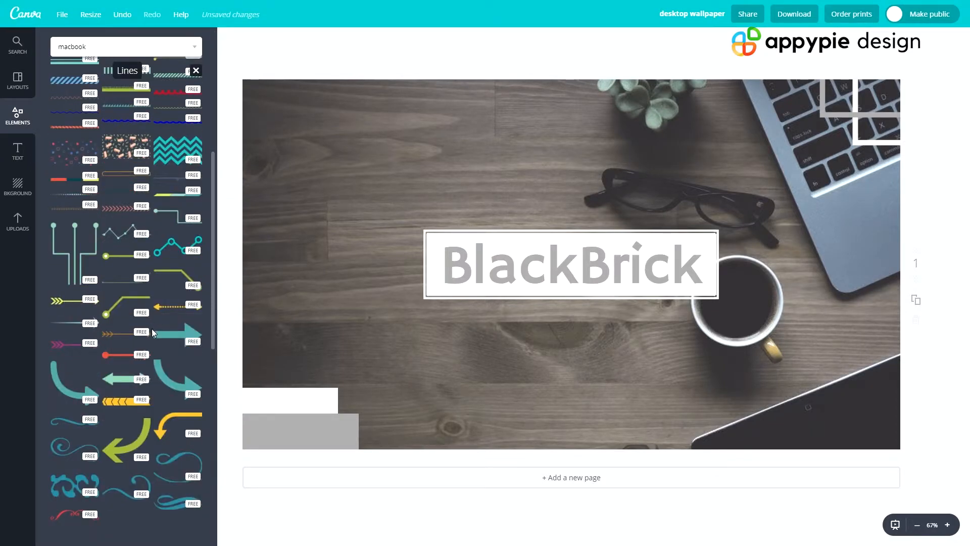
pyautogui.scroll(6, 119, 432)
pyautogui.click(199, 364)
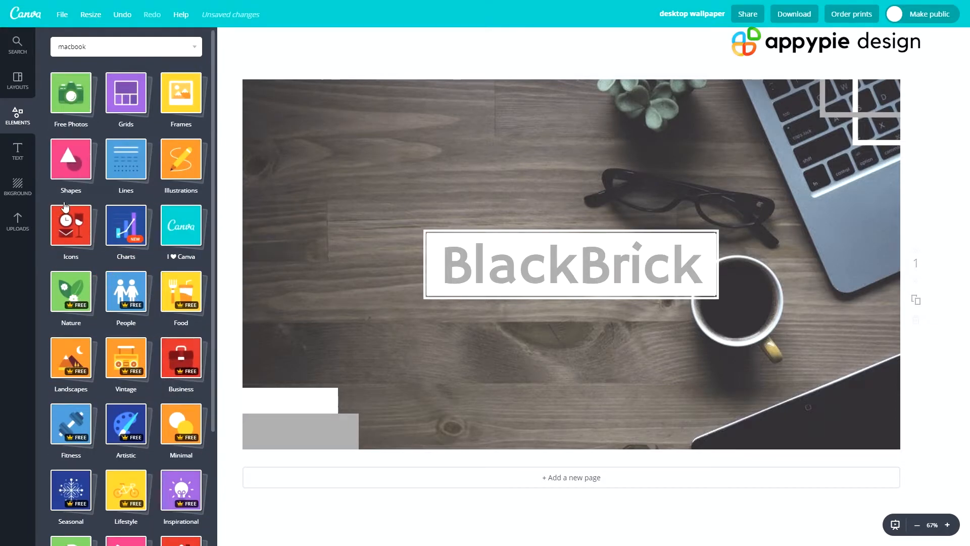
# - Add a filled circle shape with a border and shrink it to about two thirds of the wallpaper's height
pyautogui.click(66, 156)
pyautogui.scroll(-4, 100, 202)
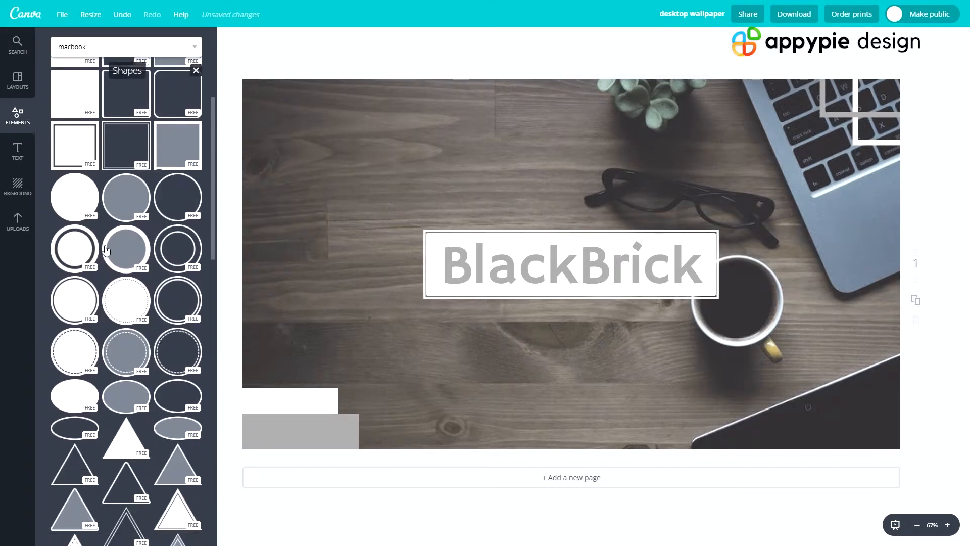
pyautogui.click(122, 193)
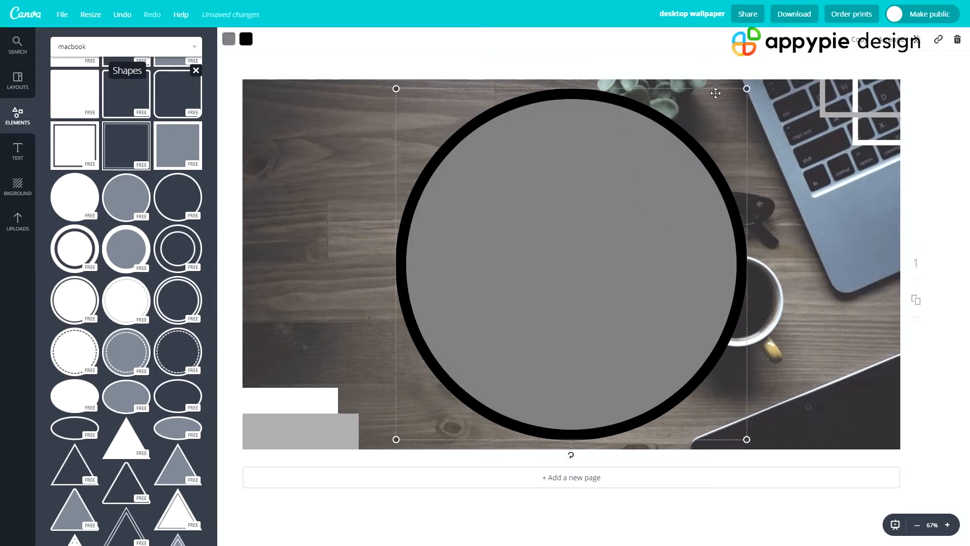
pyautogui.moveTo(747, 89); pyautogui.dragTo(641, 194)
# - Recolor the circle with a white border and a medium gray fill
pyautogui.click(246, 39)
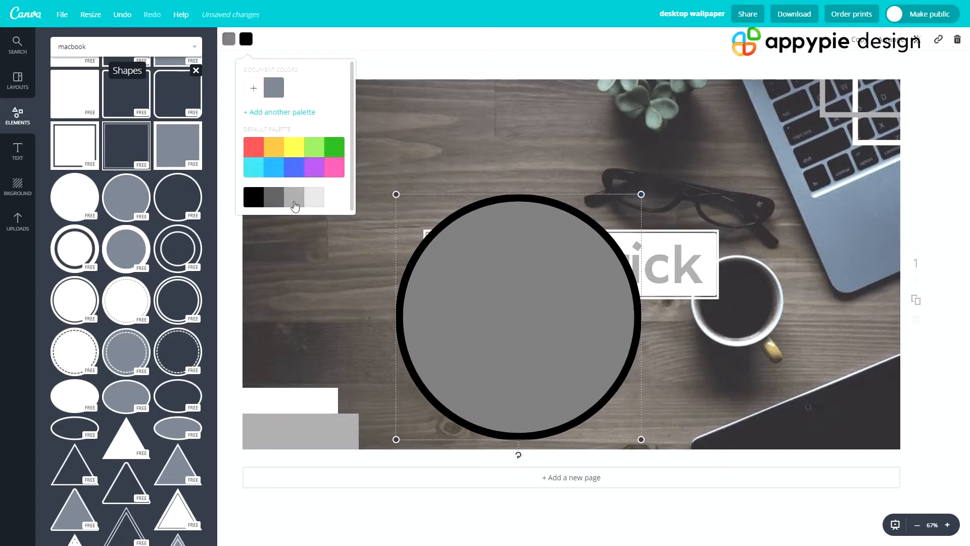
pyautogui.click(331, 196)
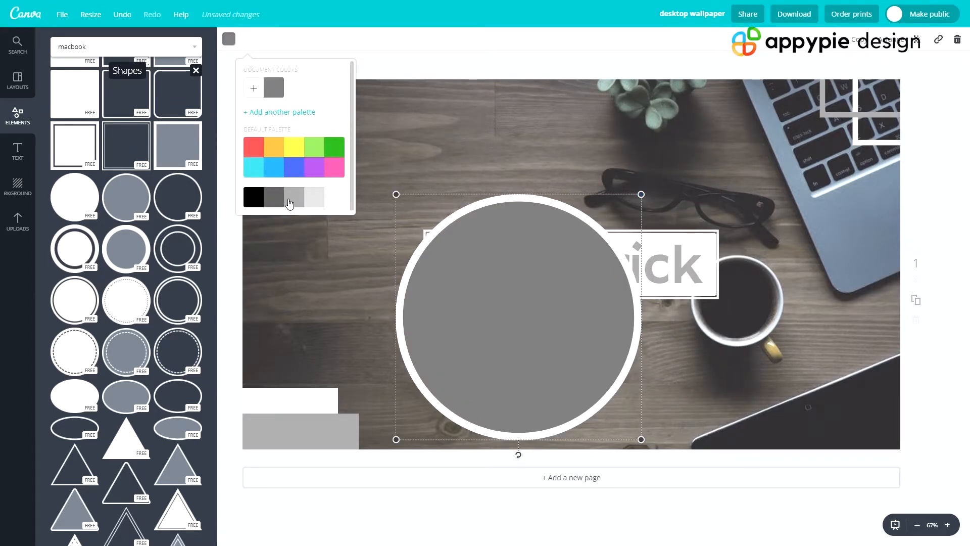
pyautogui.click(269, 201)
# - Shrink the circle into the wallpaper's upper-left corner, partly off the page, and place a duplicate just to its lower right
pyautogui.moveTo(448, 288); pyautogui.dragTo(313, 105)
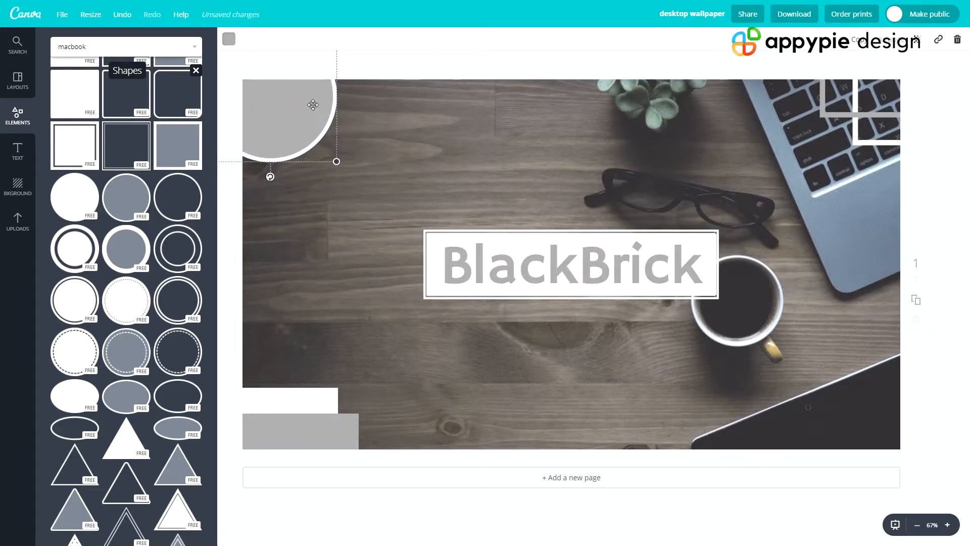
pyautogui.hotkey('ctrl', 'v')
pyautogui.moveTo(331, 140); pyautogui.dragTo(402, 201)
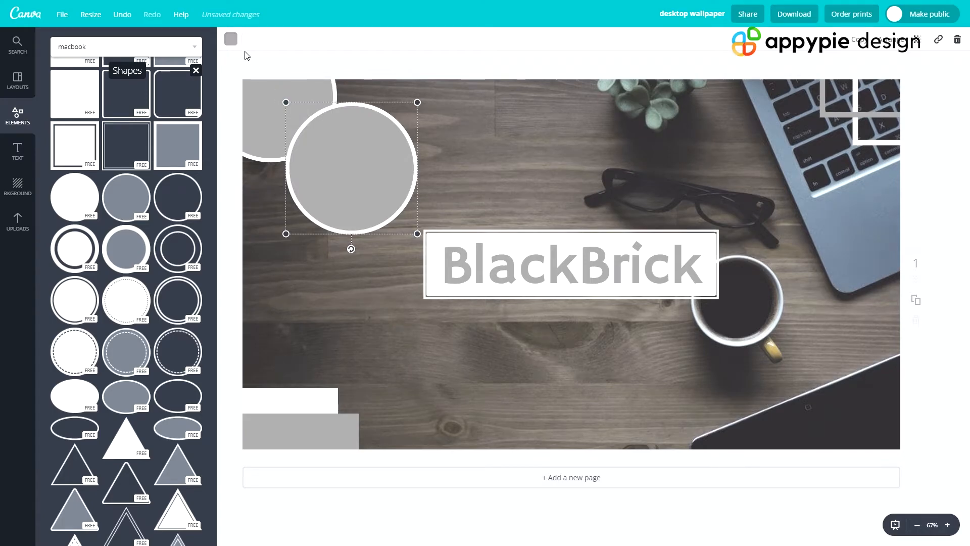
# - Recolor the duplicate circle with a white fill and a medium gray border
pyautogui.click(231, 39)
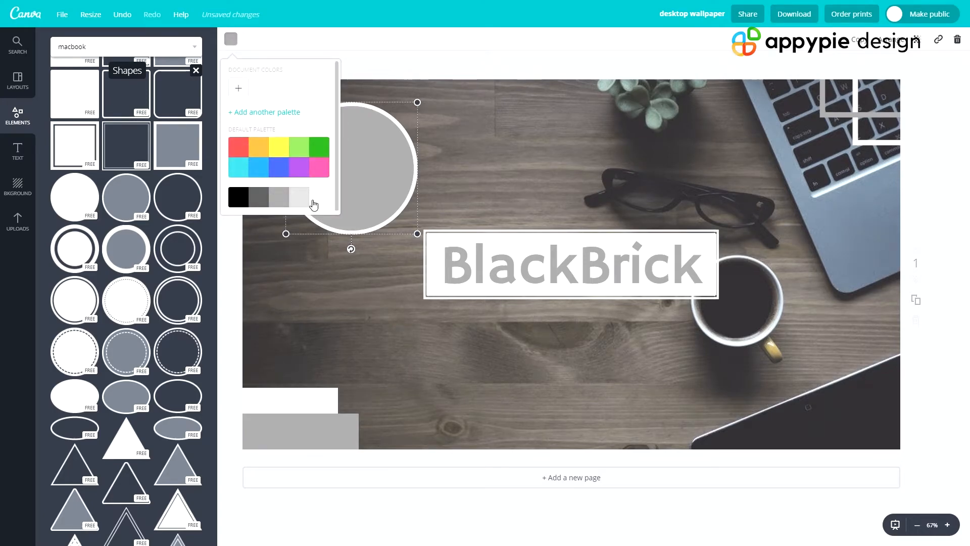
pyautogui.click(298, 197)
pyautogui.click(282, 197)
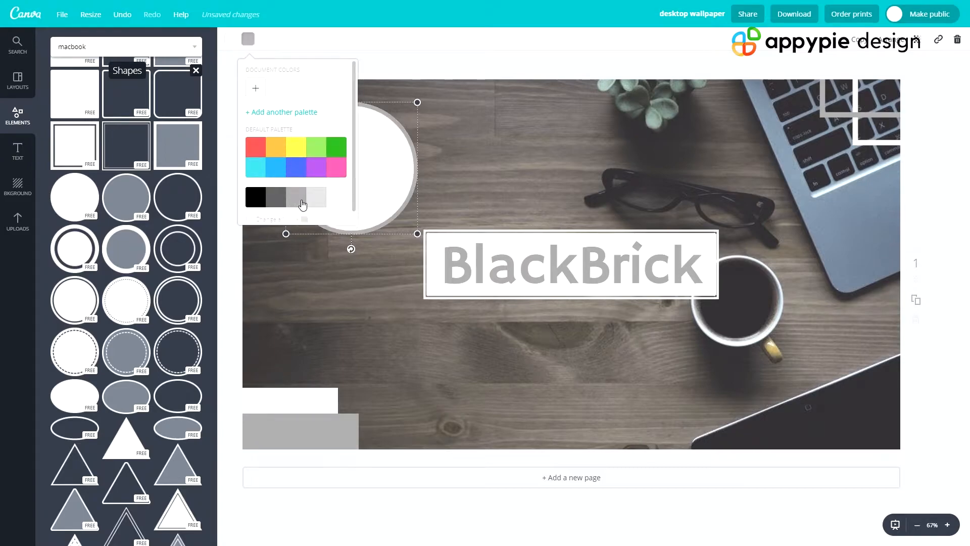
# - Shrink the duplicate circle to about half its size and overlap it with the large circle's lower-right edge
pyautogui.click(414, 182)
pyautogui.moveTo(418, 233); pyautogui.dragTo(304, 156)
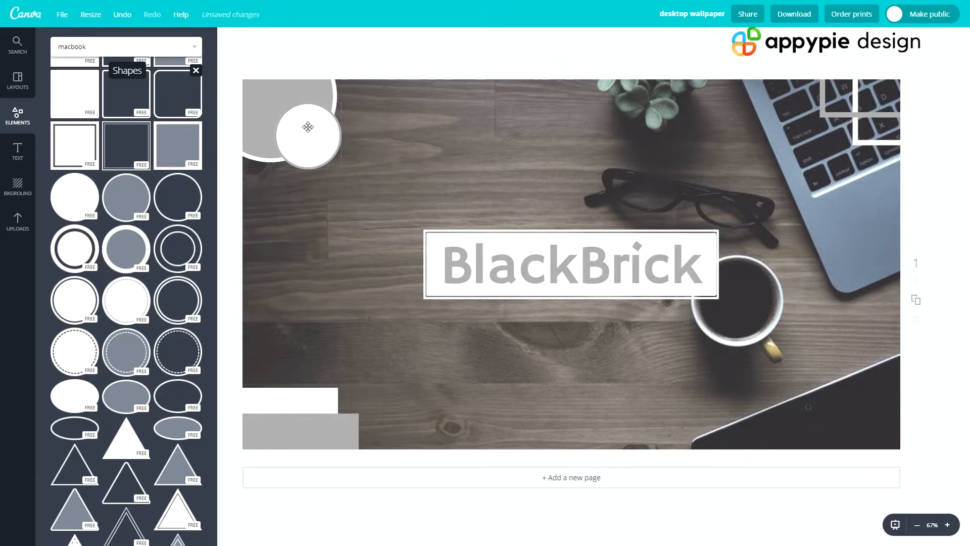
# - Reapply medium gray to the small circle's border
pyautogui.click(302, 149)
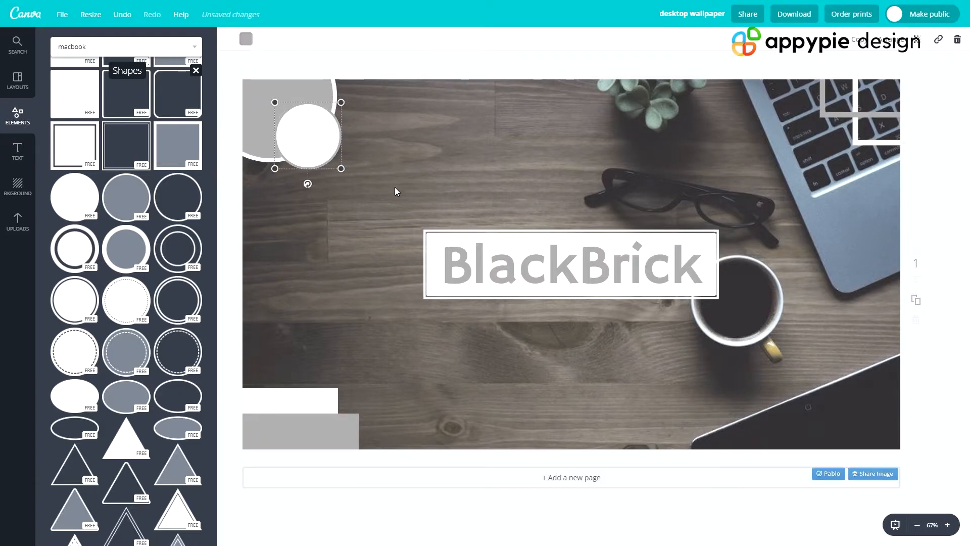
pyautogui.click(246, 39)
pyautogui.click(301, 201)
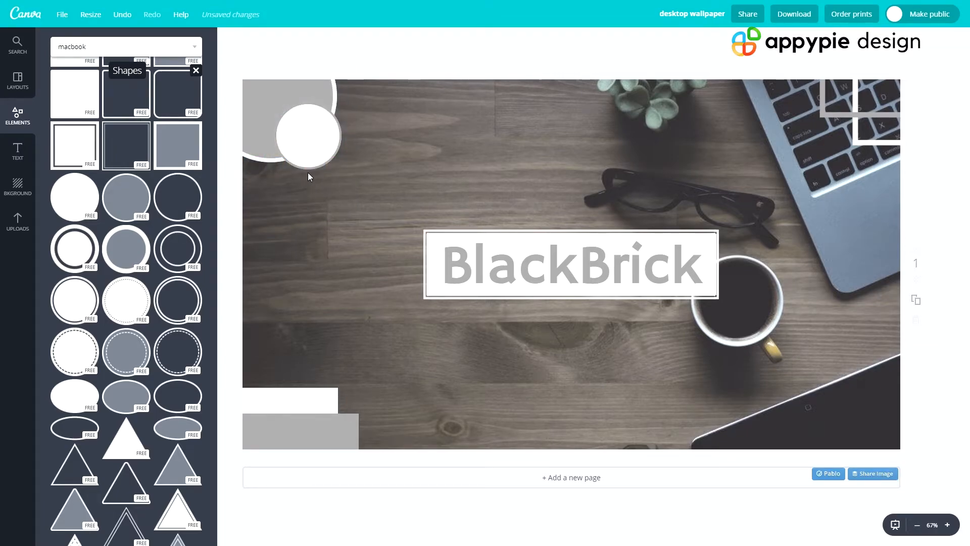
# - Recolor the small circle's fill with the same medium gray as the large circle
pyautogui.click(944, 528)
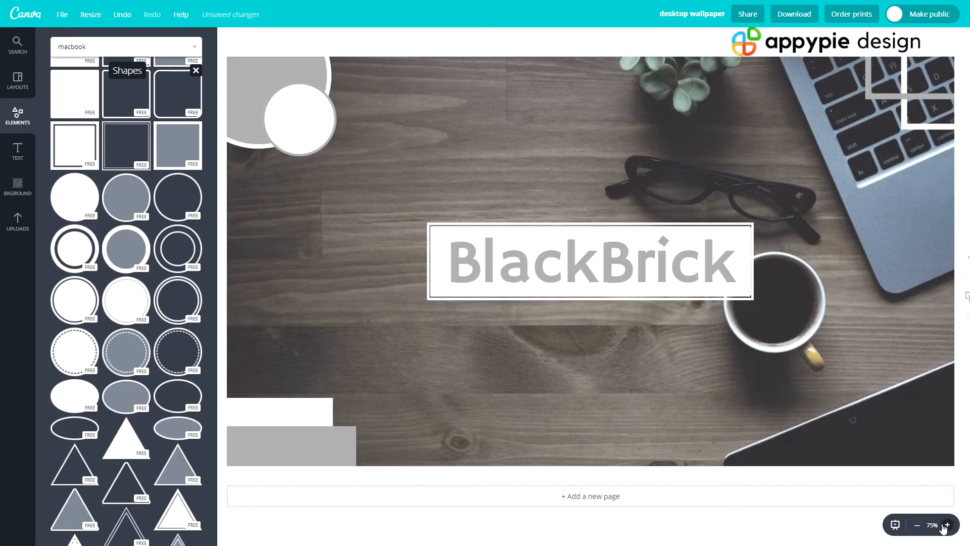
pyautogui.click(944, 529)
pyautogui.click(945, 529)
pyautogui.scroll(3, 546, 345)
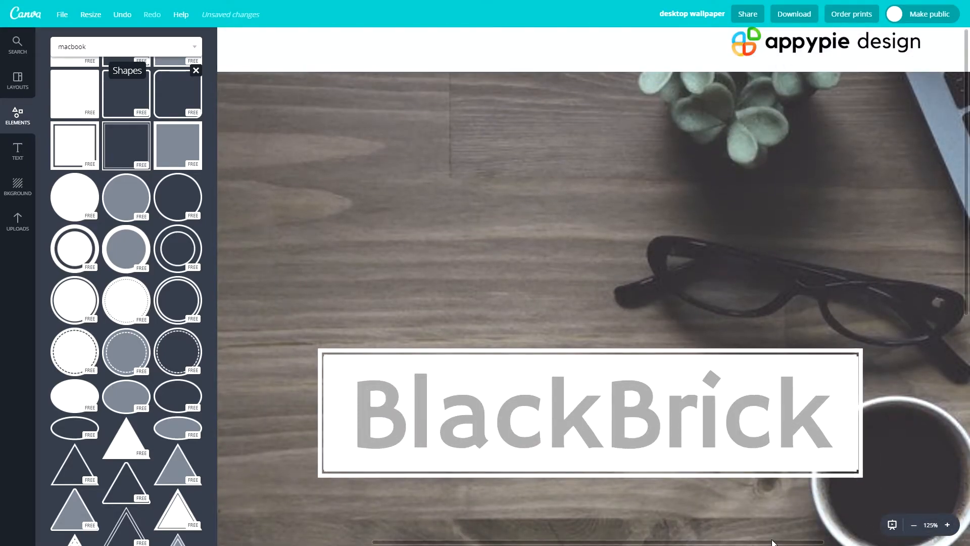
pyautogui.moveTo(772, 543); pyautogui.dragTo(619, 542)
pyautogui.click(385, 171)
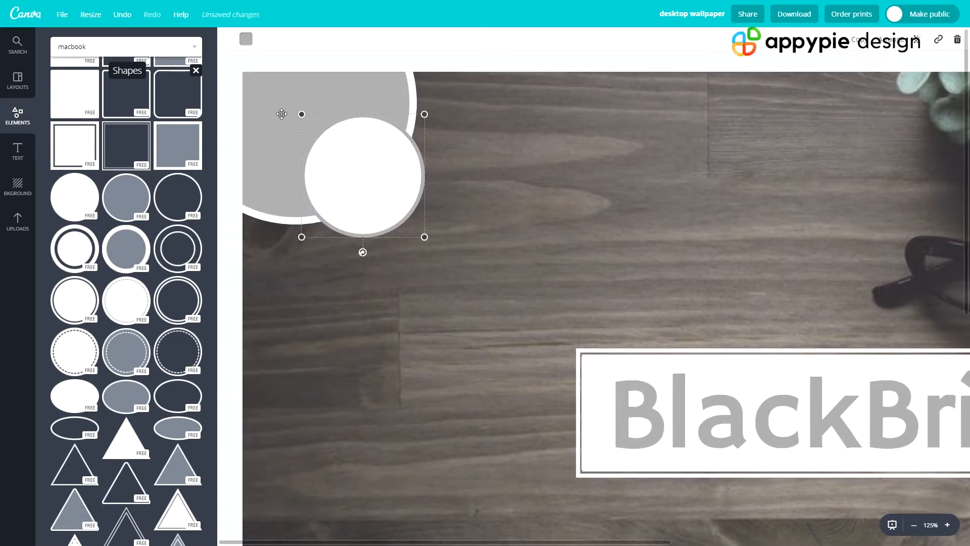
pyautogui.click(229, 39)
pyautogui.click(277, 200)
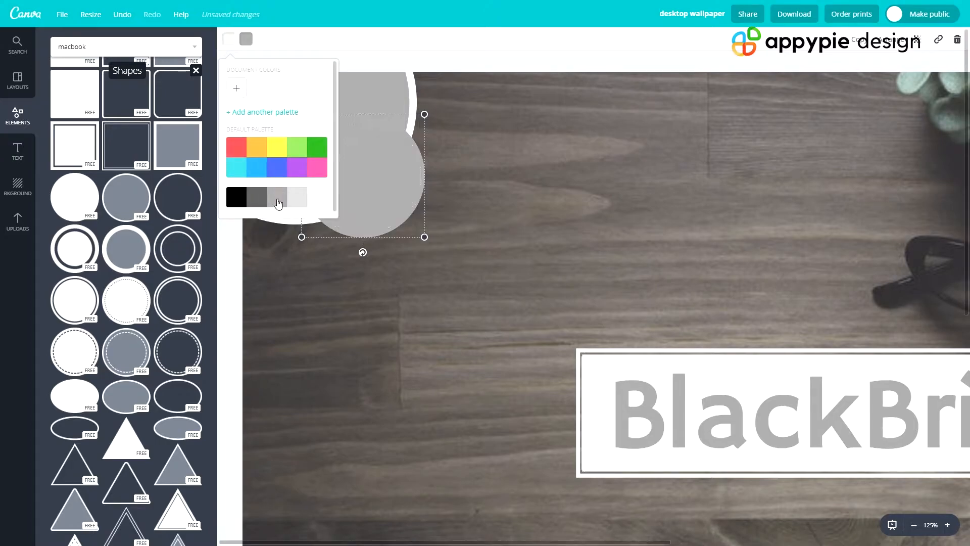
# - Recolor the small circle's border white
pyautogui.click(513, 247)
pyautogui.click(357, 178)
pyautogui.click(245, 39)
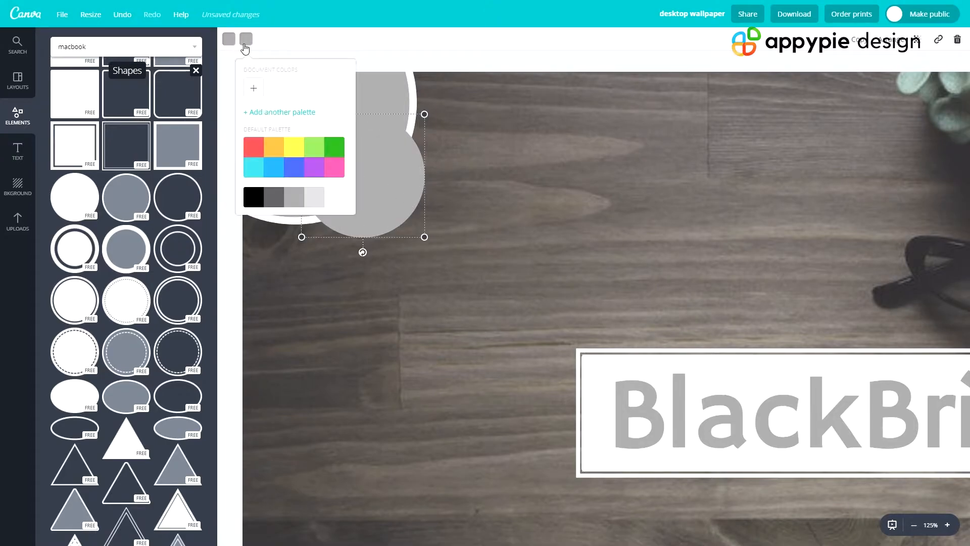
pyautogui.click(335, 199)
pyautogui.click(477, 215)
# - Arrange the small circle and three duplicates in an overlapping arc along the large circle's outer edge
pyautogui.moveTo(366, 194); pyautogui.dragTo(436, 125)
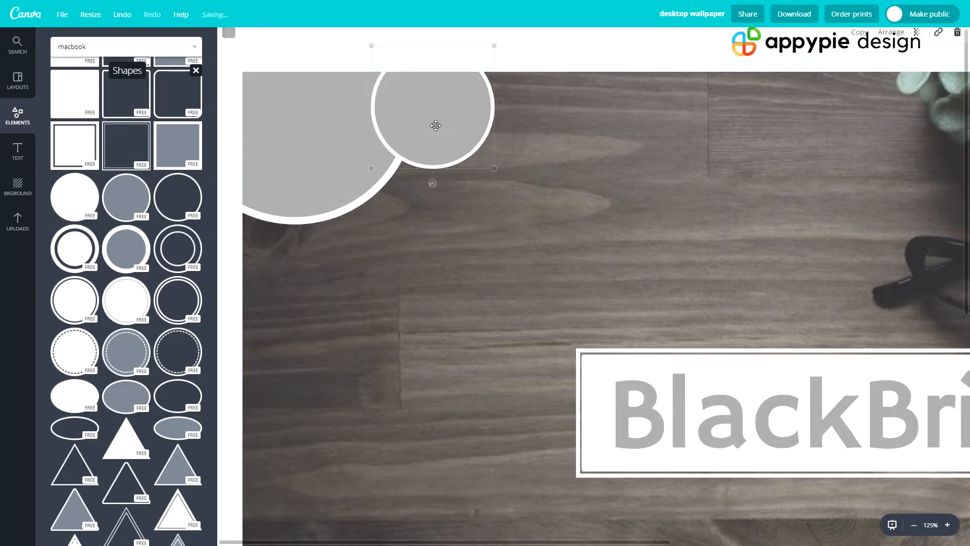
pyautogui.hotkey('ctrl', 'd')
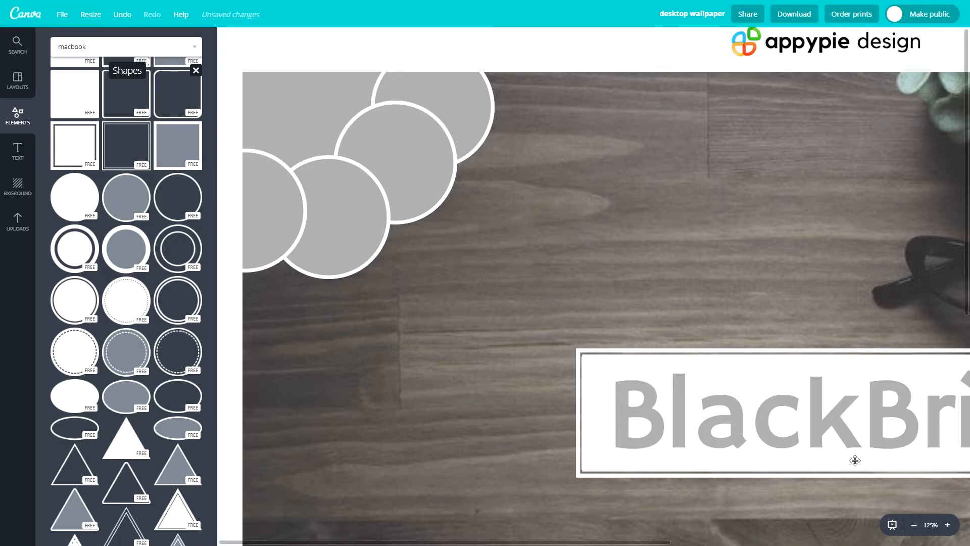
# - Place a small circle at the center of the corner cluster to form a flower, and delete the large circle underneath
pyautogui.click(914, 525)
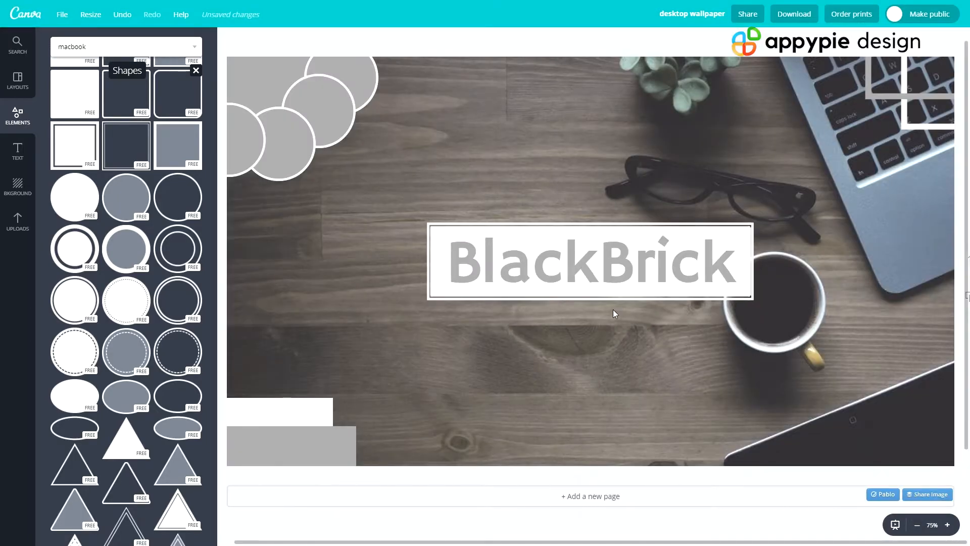
pyautogui.click(918, 525)
pyautogui.click(259, 160)
pyautogui.moveTo(259, 160); pyautogui.dragTo(281, 132)
pyautogui.click(262, 91)
pyautogui.press('Delete')
pyautogui.click(481, 198)
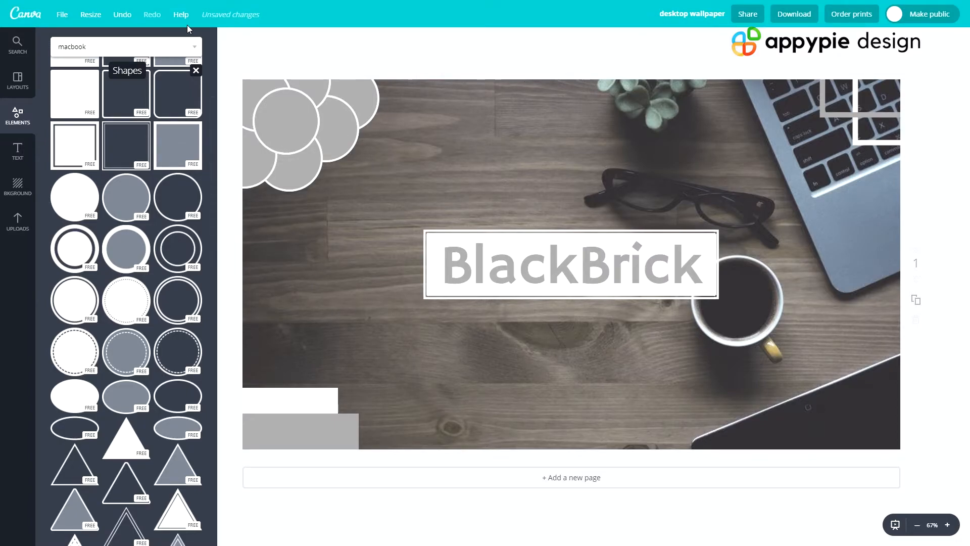
# - Save the wallpaper design
pyautogui.click(63, 15)
pyautogui.click(83, 122)
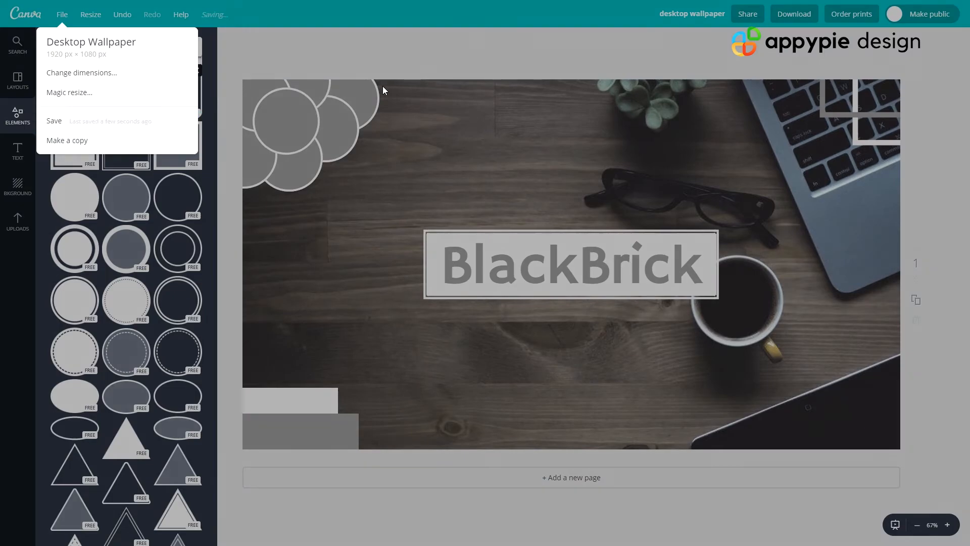
# - Add a solid right triangle shape to the wallpaper
pyautogui.scroll(-3, 121, 311)
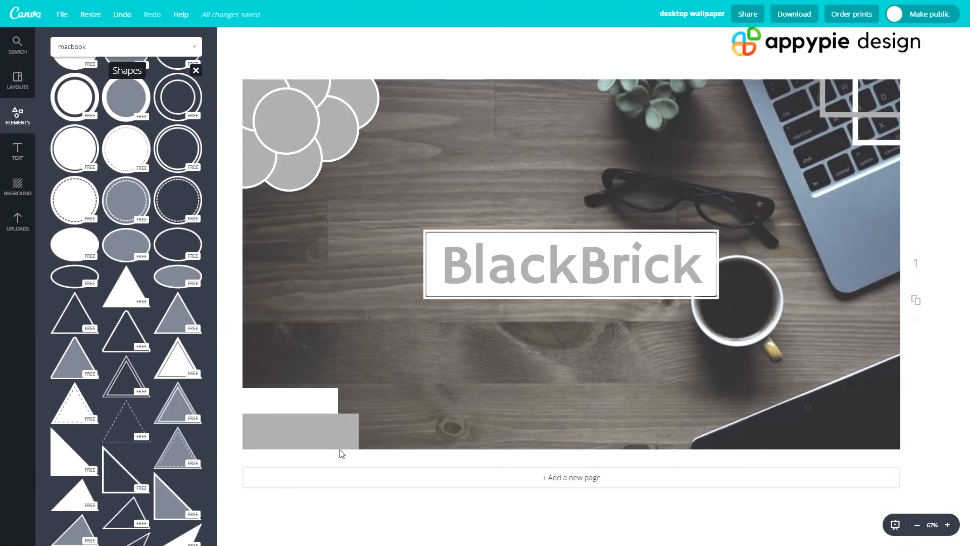
pyautogui.scroll(-1, 79, 388)
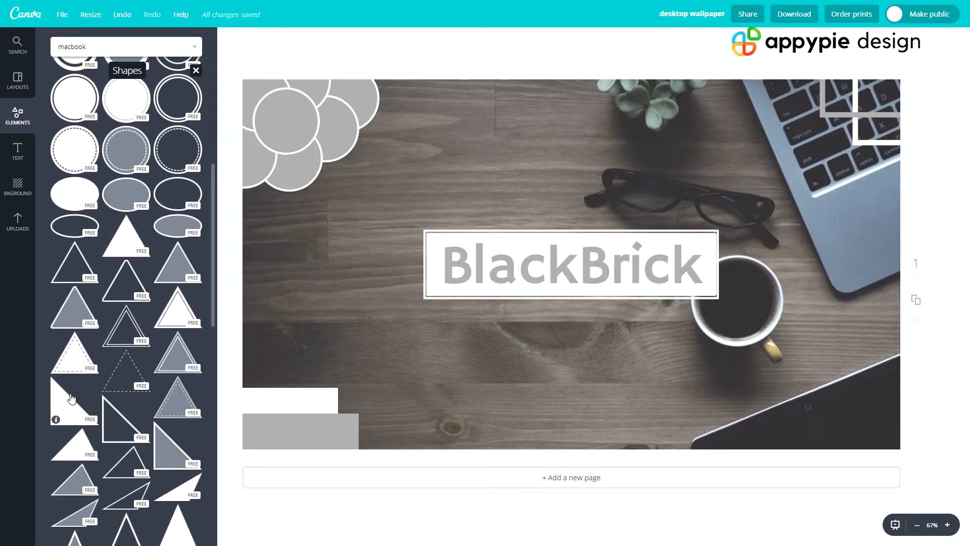
pyautogui.click(69, 413)
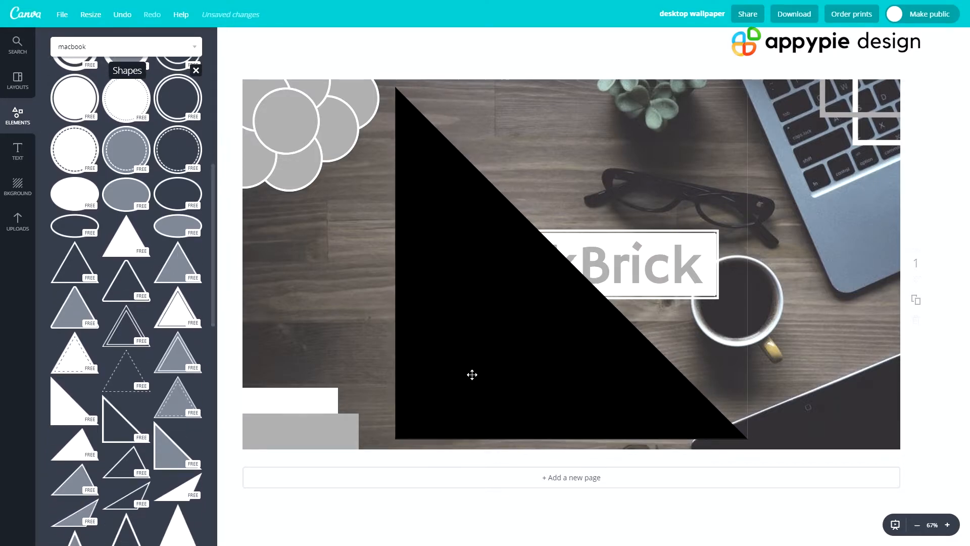
# - Shrink the black right triangle to about a third of its size and move it below the BlackBrick title
pyautogui.moveTo(393, 91); pyautogui.dragTo(485, 328)
pyautogui.moveTo(603, 338); pyautogui.dragTo(606, 388)
pyautogui.moveTo(558, 301); pyautogui.dragTo(605, 368)
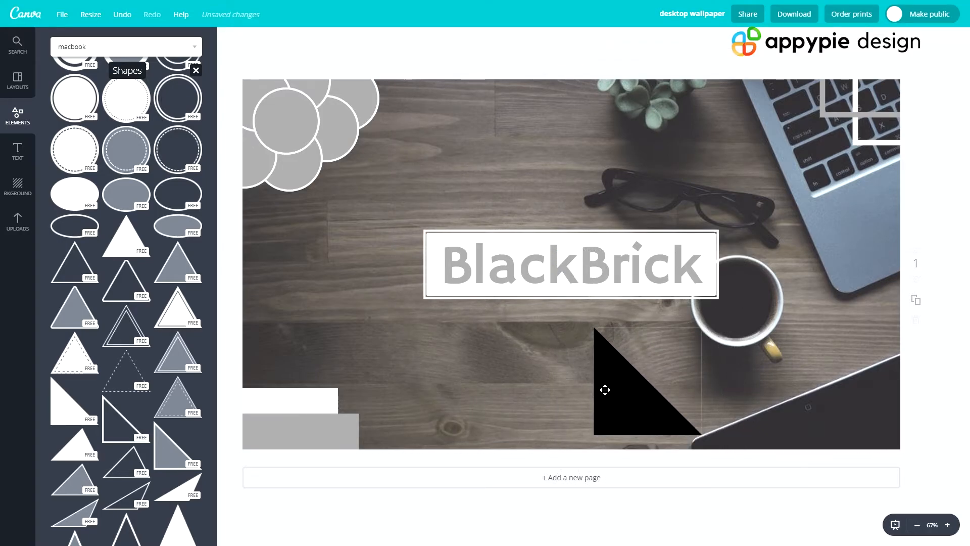
# - Recolor the triangle light gray and place it flush in the wallpaper's bottom-right corner
pyautogui.click(605, 389)
pyautogui.click(228, 44)
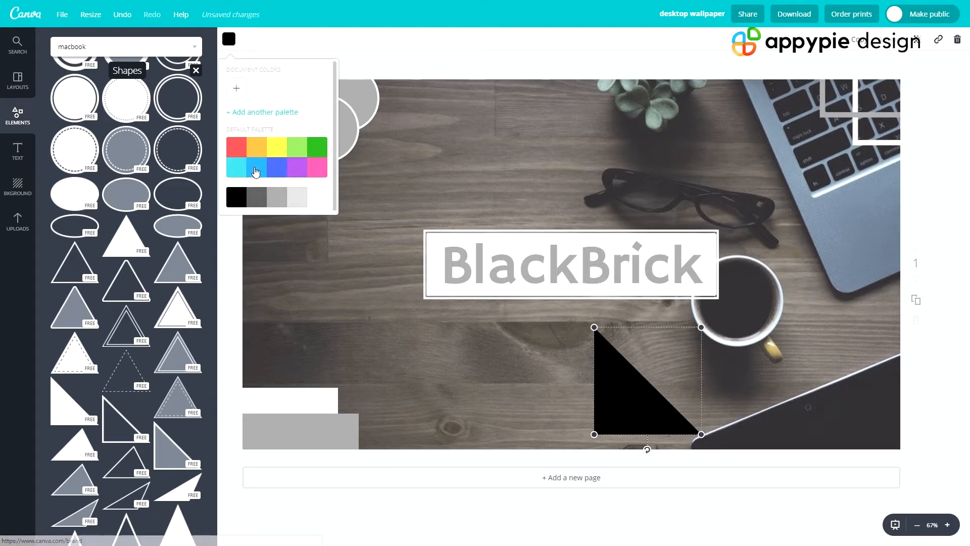
pyautogui.click(282, 200)
pyautogui.moveTo(651, 415); pyautogui.dragTo(819, 426)
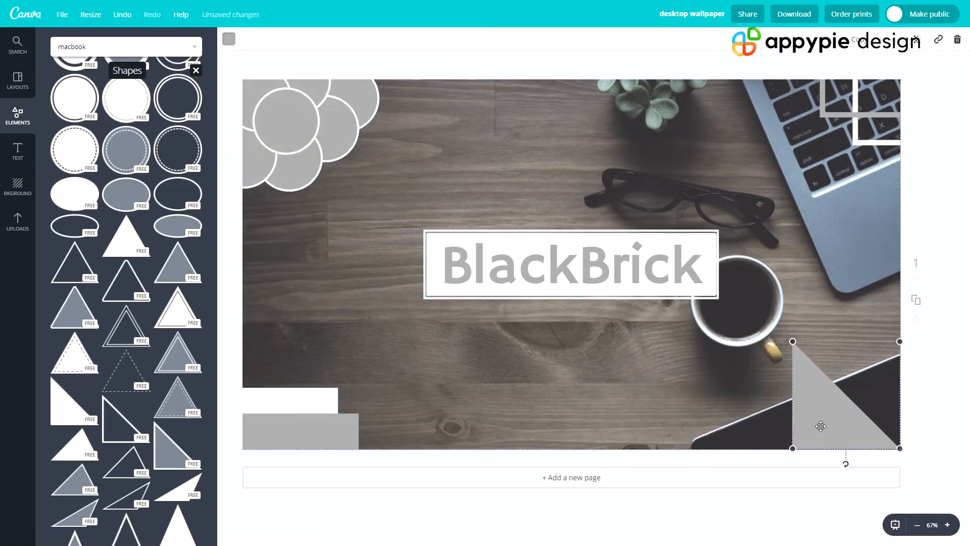
pyautogui.click(710, 413)
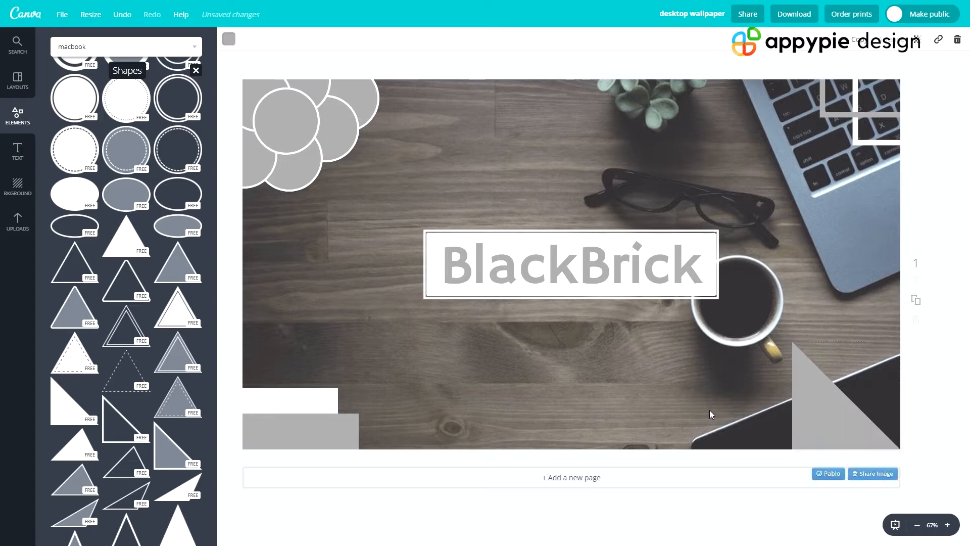
# - Duplicate the gray triangle as a smaller, rotated white one and fit it against the gray triangle's slanted edge
pyautogui.click(822, 415)
pyautogui.hotkey('ctrl', 'c')
pyautogui.hotkey('ctrl', 'v')
pyautogui.moveTo(819, 420); pyautogui.dragTo(716, 420)
pyautogui.click(231, 39)
pyautogui.moveTo(702, 349); pyautogui.dragTo(748, 366)
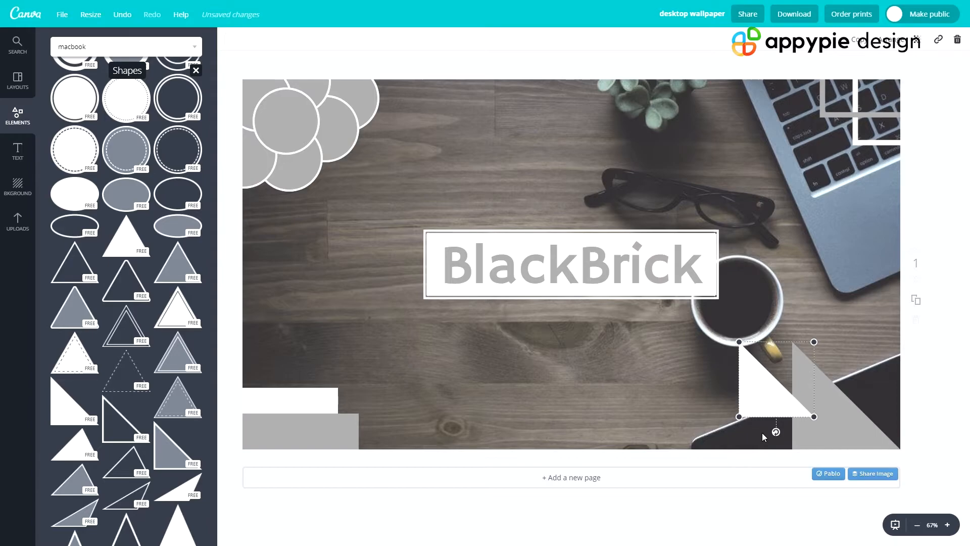
pyautogui.moveTo(777, 431); pyautogui.dragTo(795, 283)
pyautogui.moveTo(772, 378); pyautogui.dragTo(823, 377)
pyautogui.moveTo(834, 336); pyautogui.dragTo(827, 360)
pyautogui.click(729, 437)
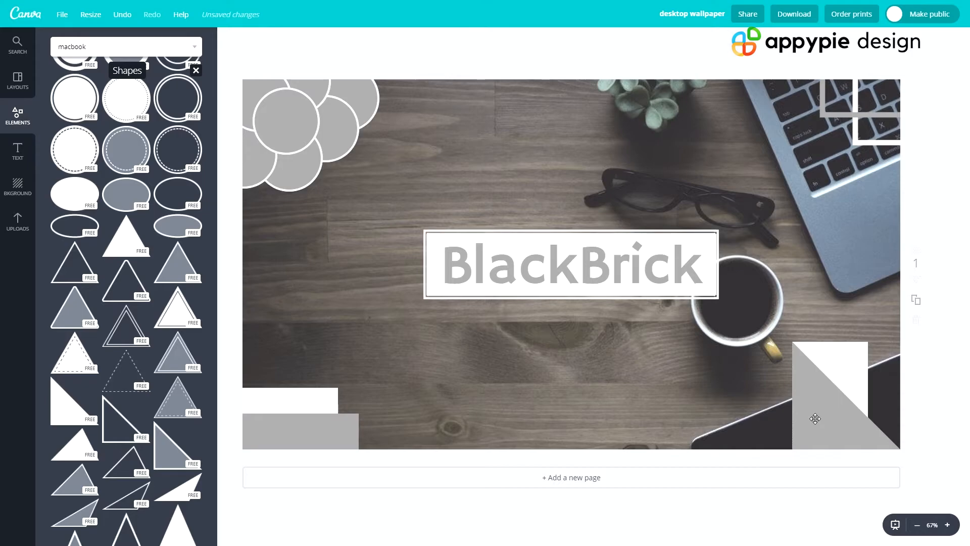
# - Duplicate the white triangle and place the copy beside the gray triangle's vertical edge, along the wallpaper's bottom
pyautogui.click(831, 369)
pyautogui.moveTo(831, 370); pyautogui.dragTo(758, 400)
pyautogui.click(675, 456)
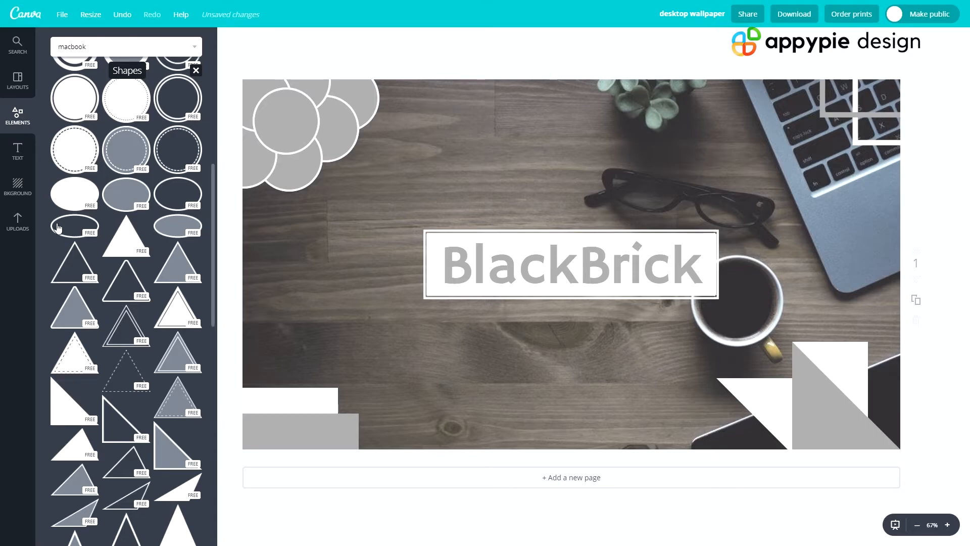
# - Add an outlined ellipse around the BlackBrick title and color it white
pyautogui.click(74, 223)
pyautogui.click(229, 39)
pyautogui.click(278, 198)
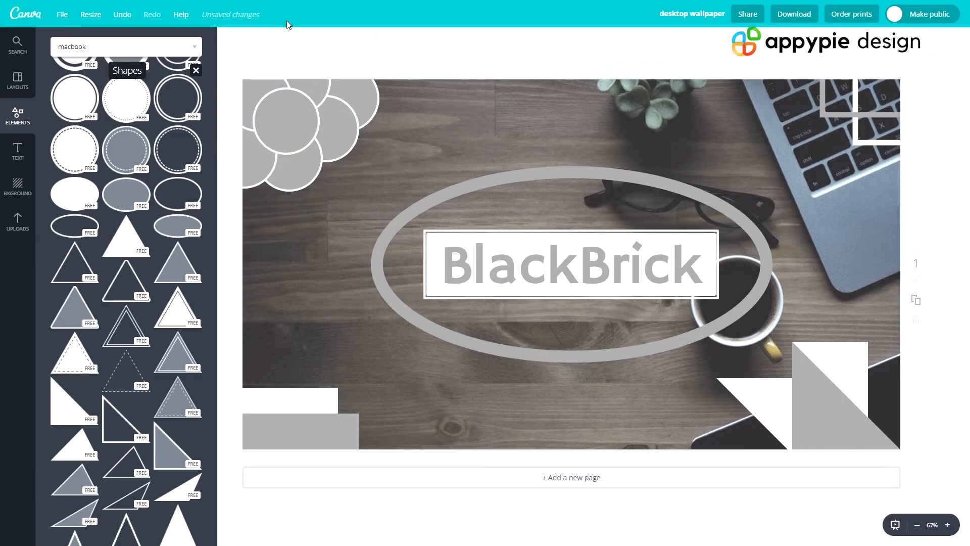
pyautogui.click(511, 189)
pyautogui.click(229, 39)
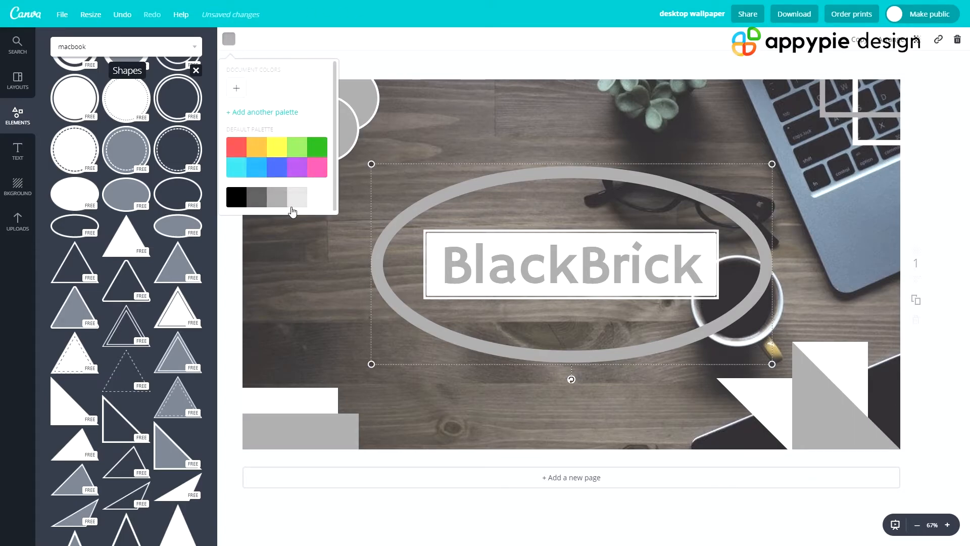
pyautogui.click(314, 198)
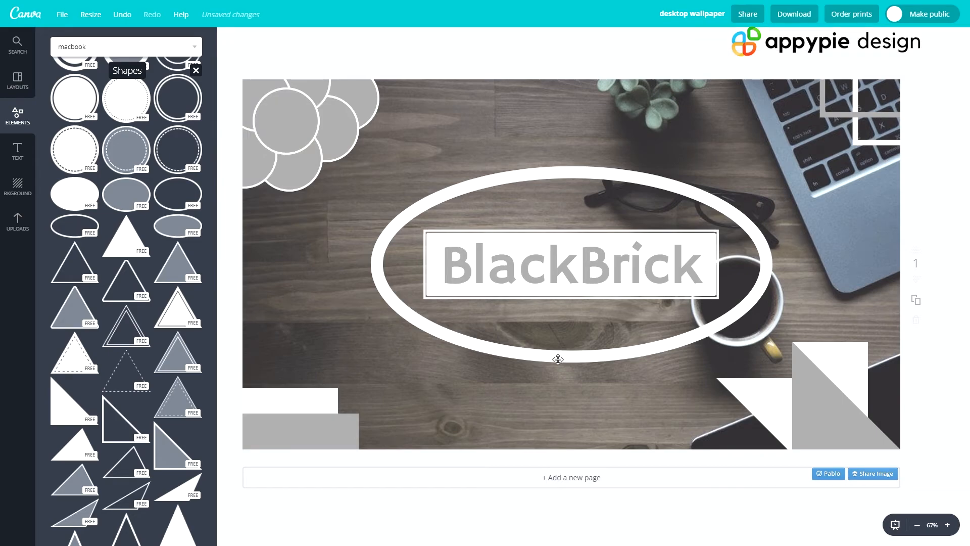
pyautogui.hotkey('ctrl', 'z')
pyautogui.click(906, 190)
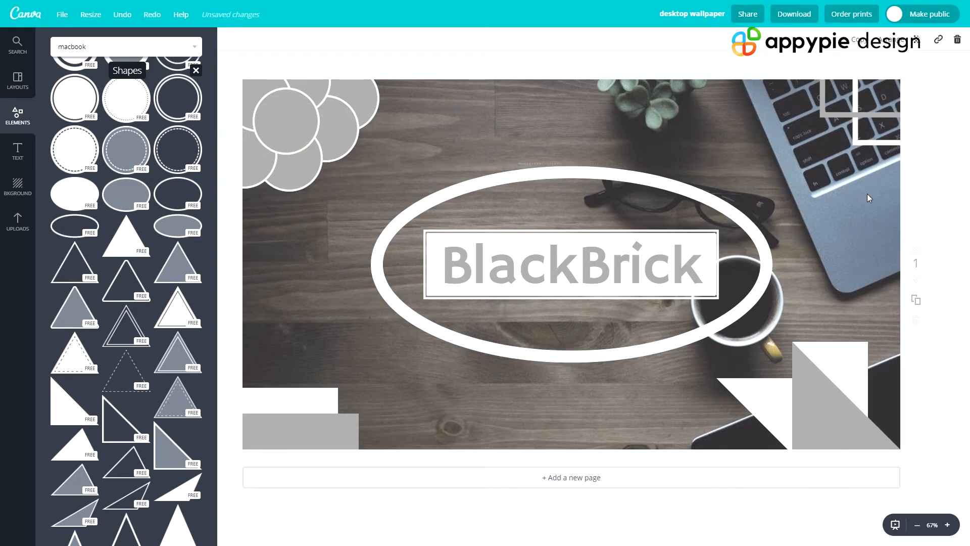
# - Duplicate the white ellipse, recolor the copy light gray and offset it slightly left and down from the original
pyautogui.click(578, 185)
pyautogui.hotkey('ctrl', 'd')
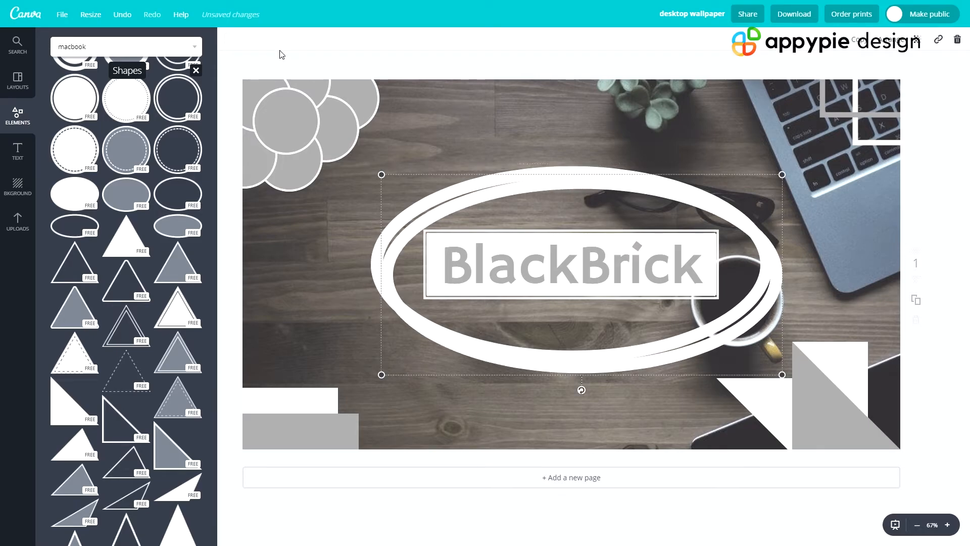
pyautogui.click(229, 43)
pyautogui.click(275, 196)
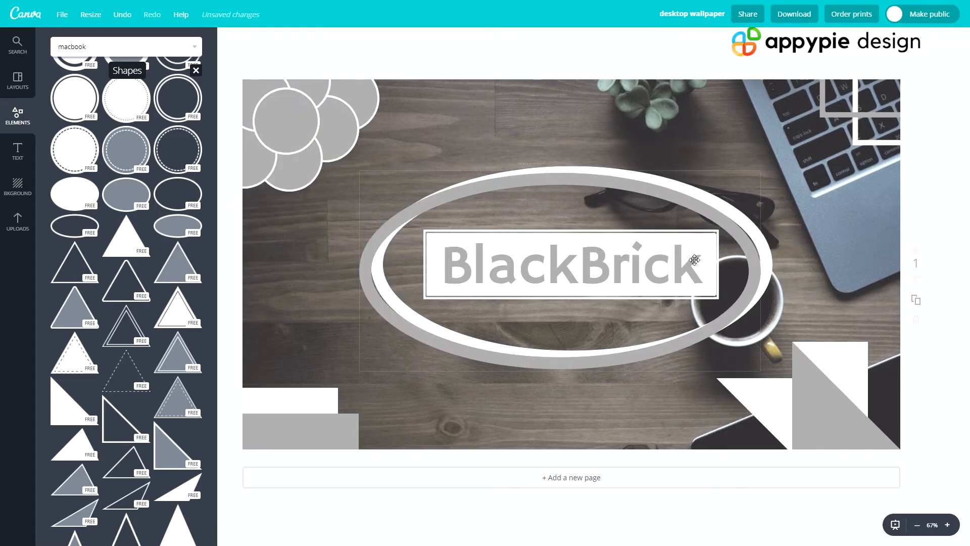
pyautogui.moveTo(744, 261); pyautogui.dragTo(748, 262)
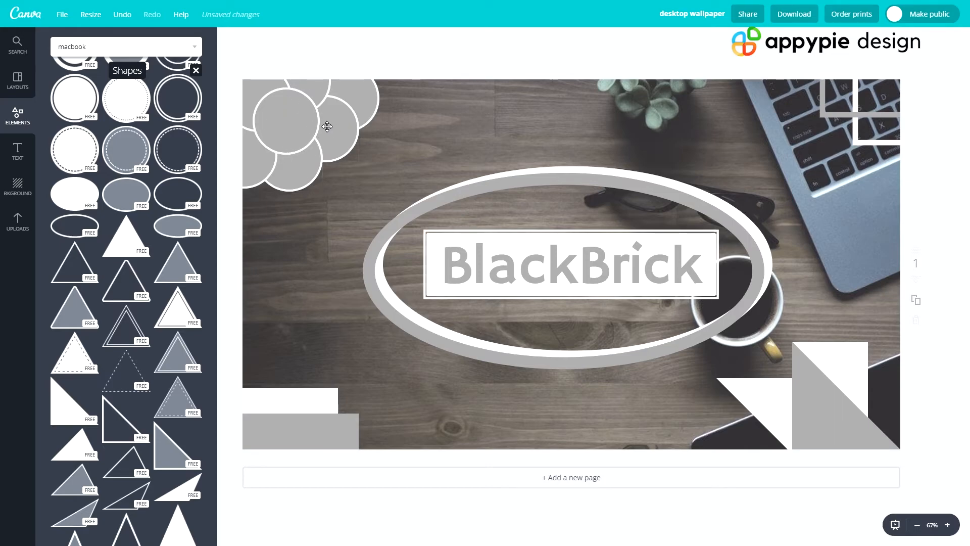
# - Break up the corner flower and rearrange its circles into a scalloped border along the wallpaper's top and left edges
pyautogui.moveTo(283, 142); pyautogui.dragTo(436, 105)
pyautogui.moveTo(276, 96); pyautogui.dragTo(476, 137)
pyautogui.moveTo(302, 88); pyautogui.dragTo(390, 79)
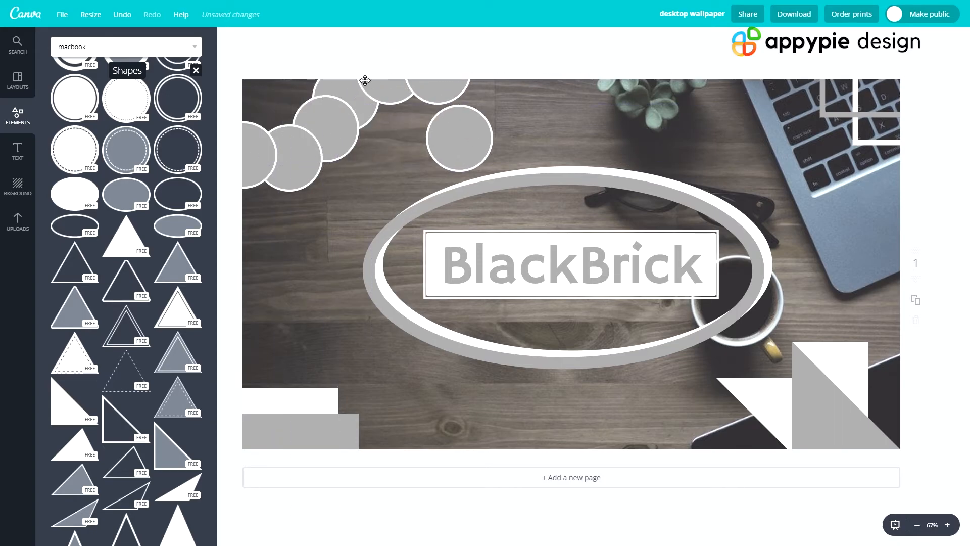
pyautogui.moveTo(286, 151); pyautogui.dragTo(243, 96)
pyautogui.moveTo(314, 138); pyautogui.dragTo(290, 93)
pyautogui.moveTo(335, 125); pyautogui.dragTo(325, 93)
pyautogui.moveTo(387, 99); pyautogui.dragTo(370, 102)
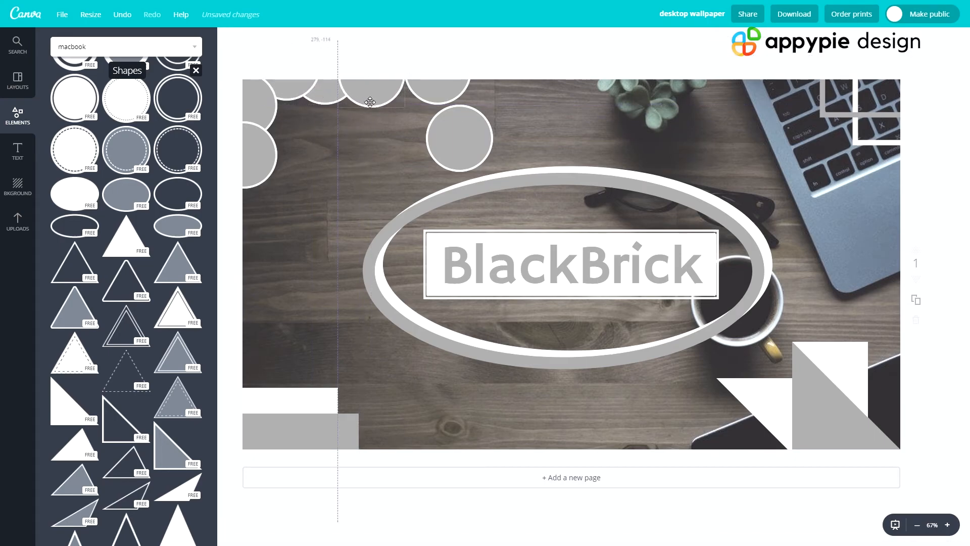
pyautogui.moveTo(434, 94); pyautogui.dragTo(244, 219)
pyautogui.moveTo(436, 144); pyautogui.dragTo(331, 93)
pyautogui.click(439, 151)
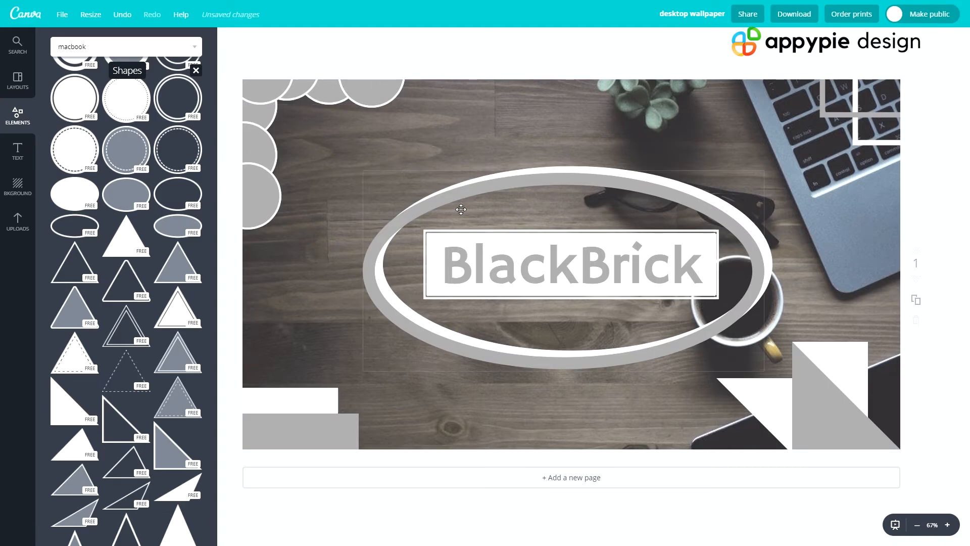
# - Save the wallpaper design and download it as a JPG
pyautogui.click(65, 21)
pyautogui.click(81, 119)
pyautogui.click(774, 11)
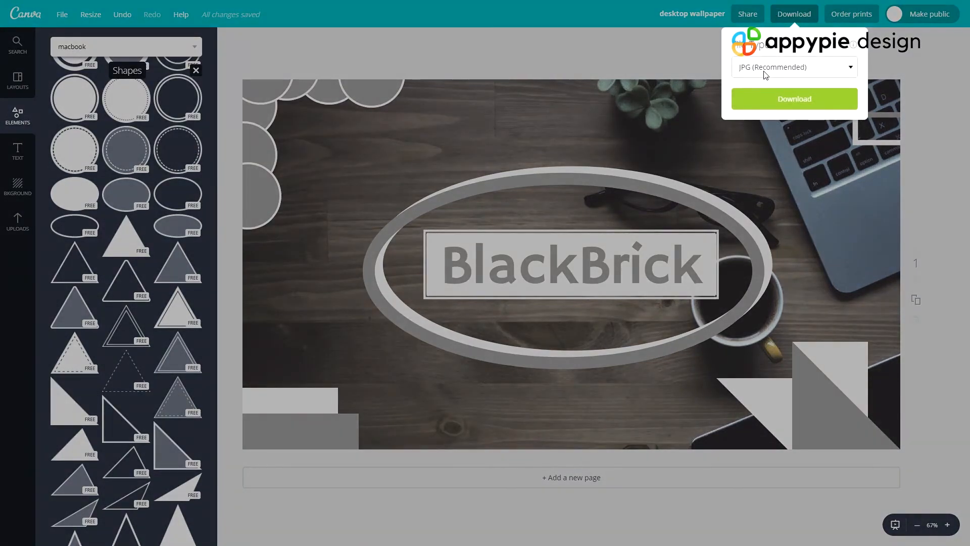
pyautogui.click(763, 98)
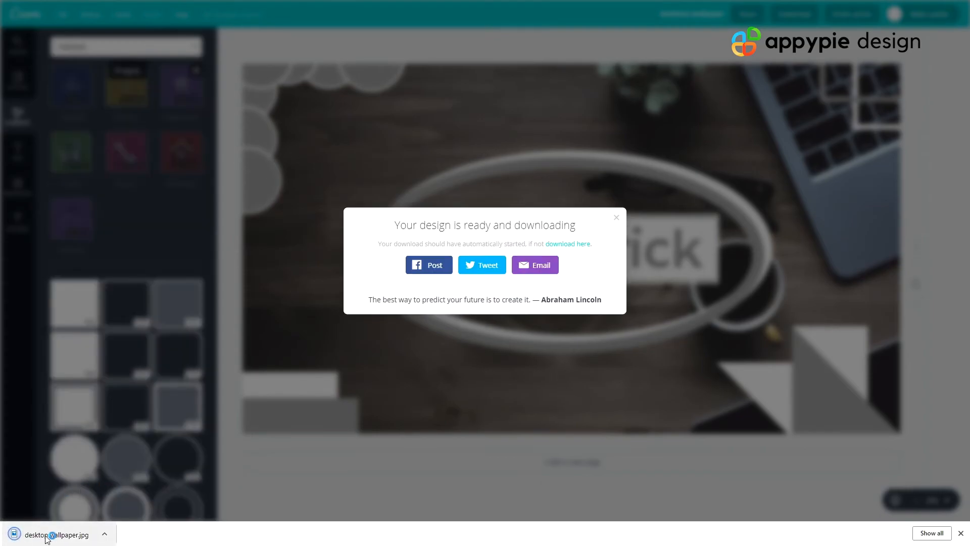
# - Open the downloaded desktop wallpaper.jpg in Photos, set it as the desktop background and return to the design
pyautogui.click(47, 536)
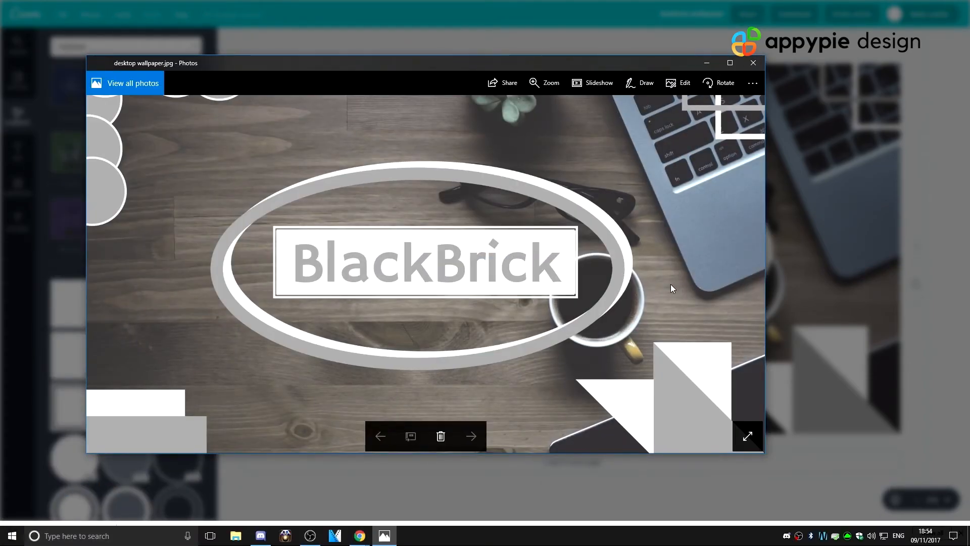
pyautogui.rightClick(264, 213)
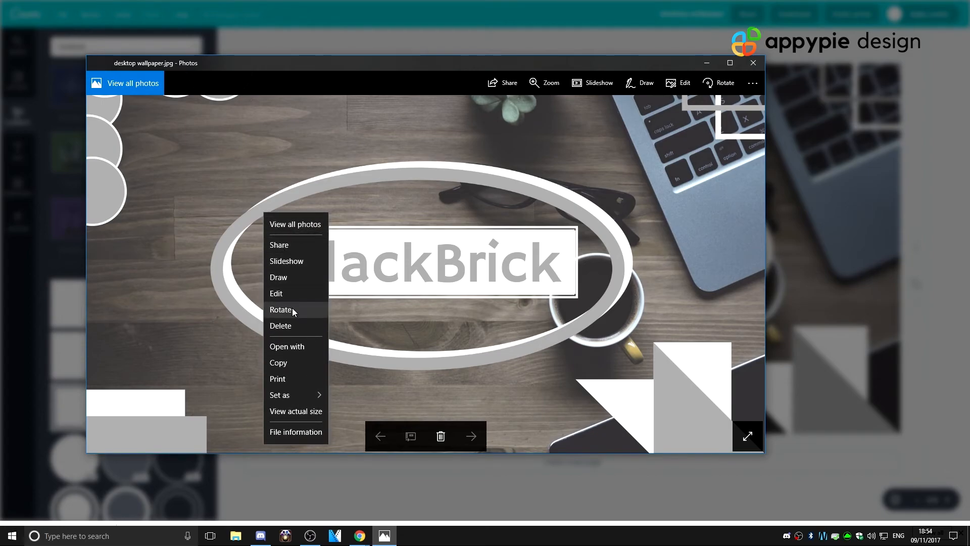
pyautogui.moveTo(296, 395)
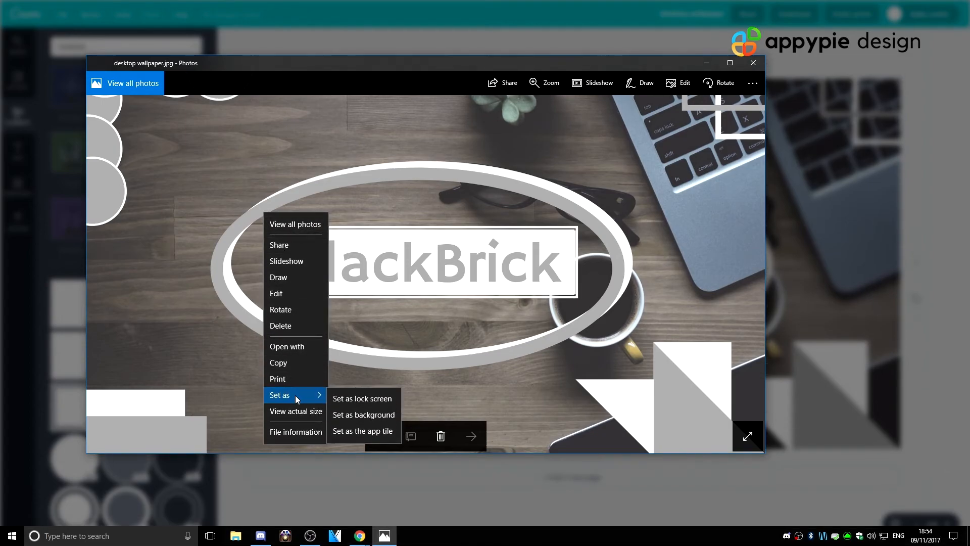
pyautogui.click(346, 415)
pyautogui.click(753, 63)
pyautogui.click(738, 105)
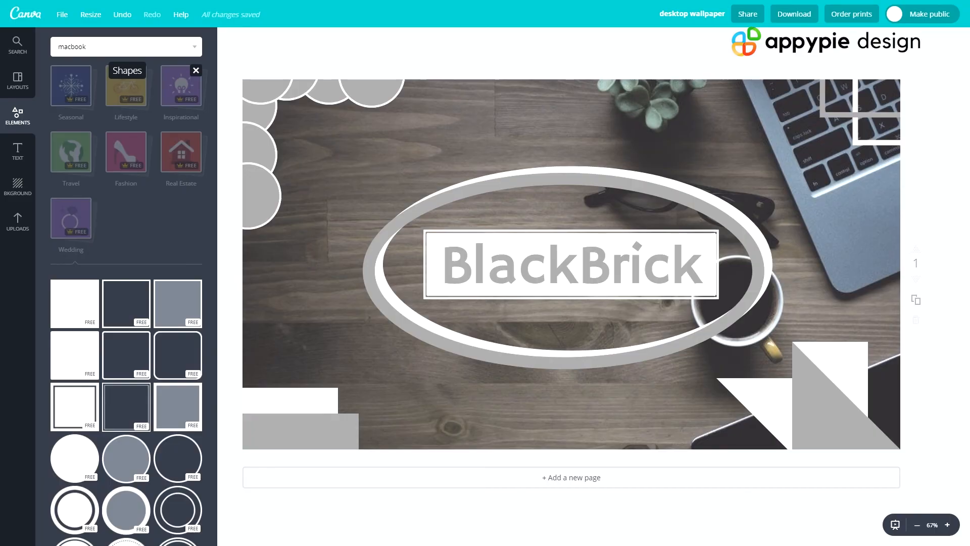